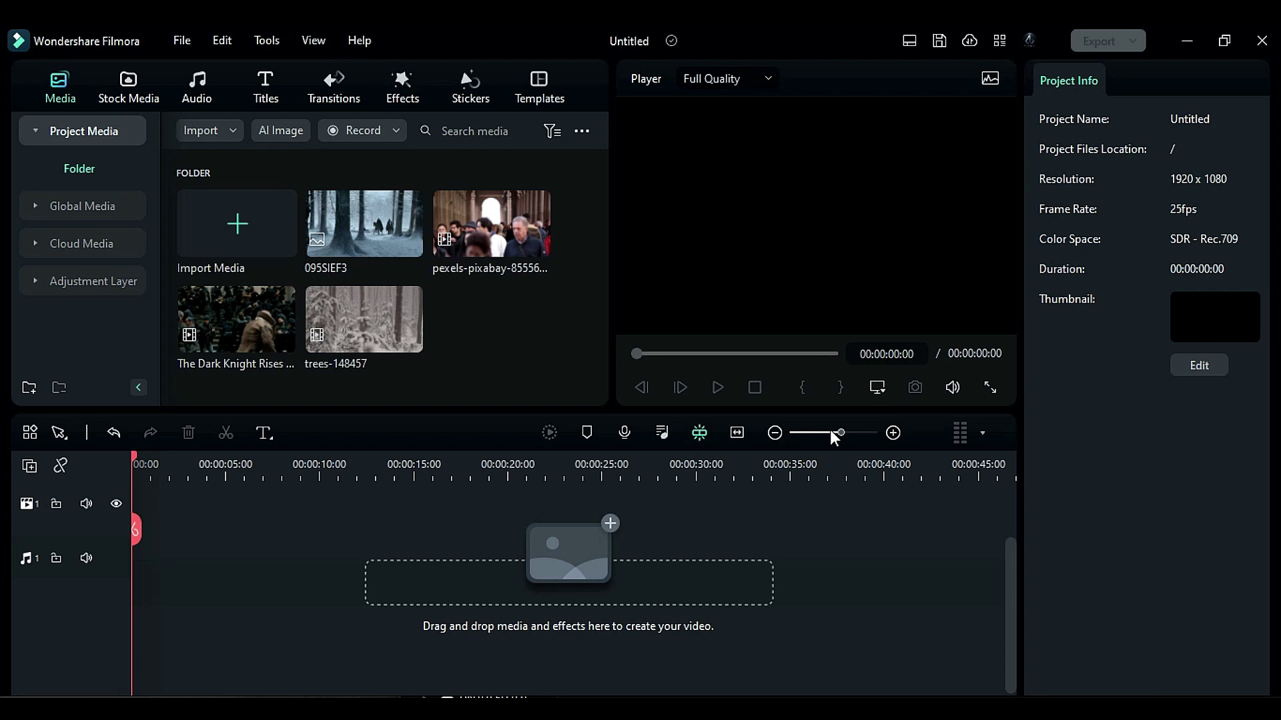
Zoom the timeline, preview 095SIEF3, then lay it and trees-148457 back to back on the video track.
{"action": "left_click_drag", "start_coordinate": [839, 427], "coordinate": [847, 433]}
{"action": "scroll", "coordinate": [480, 537], "scroll_direction": "up", "scroll_amount": 2}
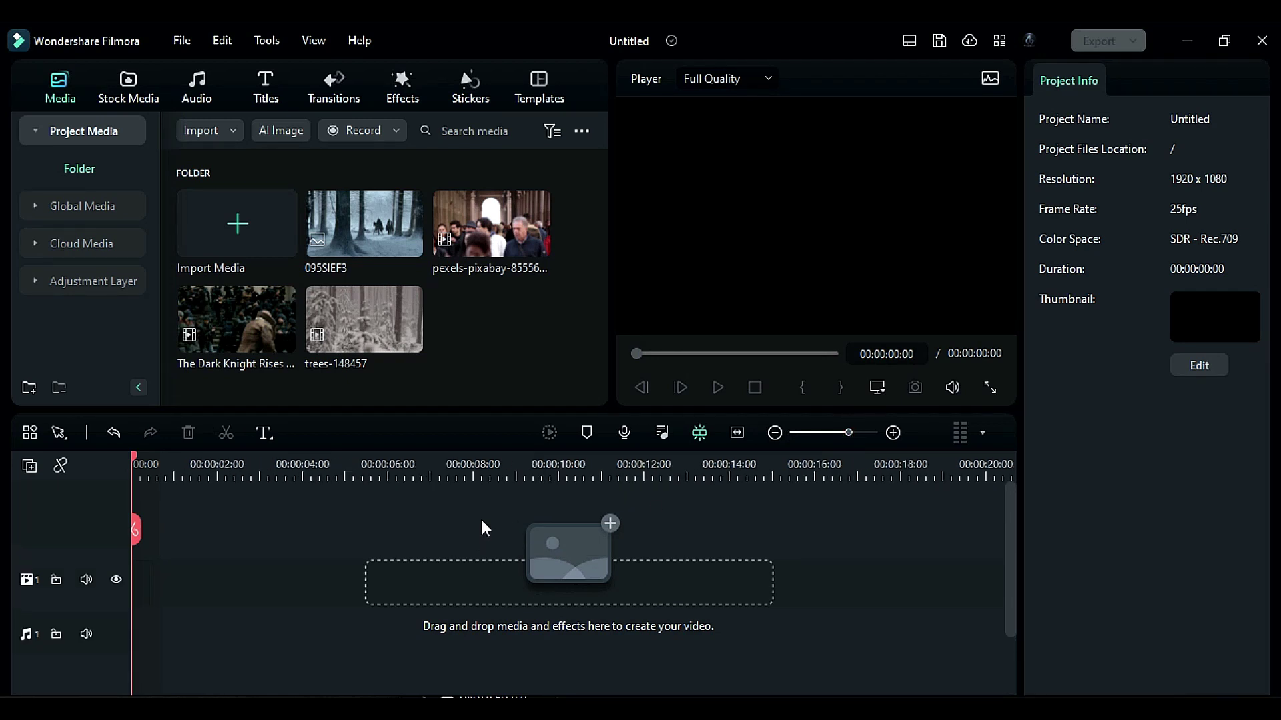
{"action": "double_click", "coordinate": [355, 251]}
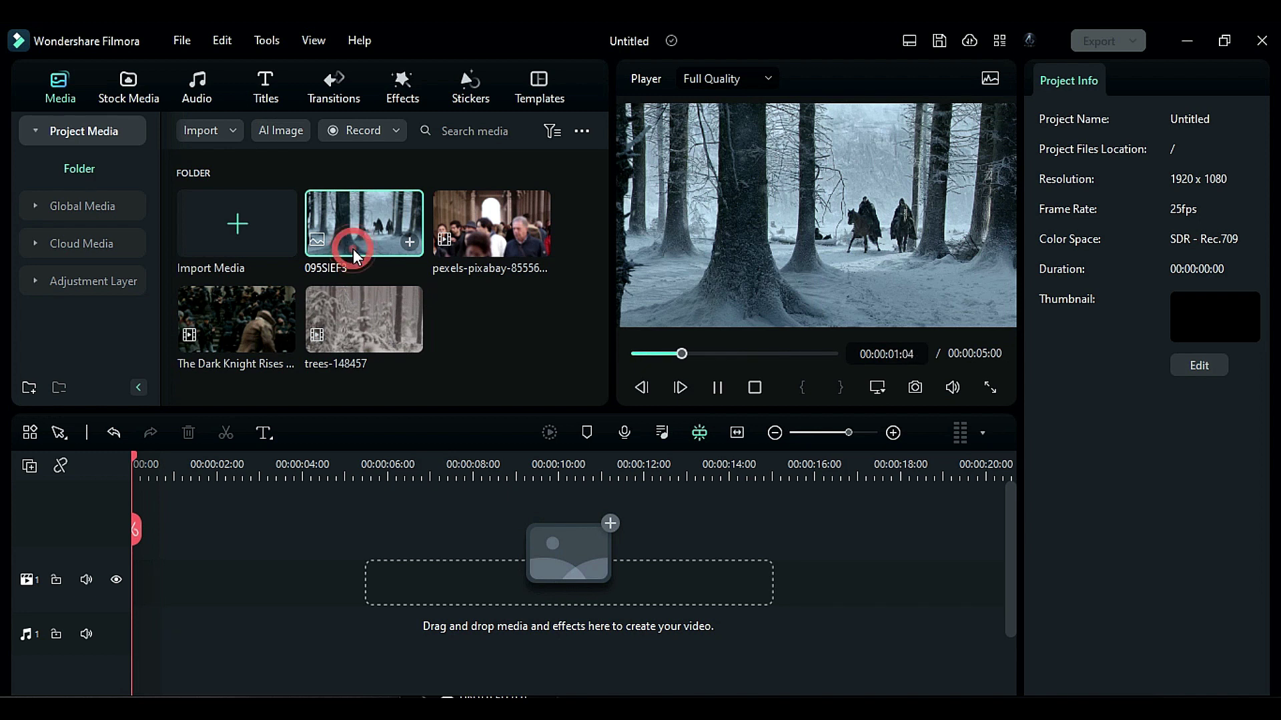
{"action": "left_click_drag", "start_coordinate": [354, 248], "coordinate": [143, 568]}
{"action": "left_click_drag", "start_coordinate": [382, 311], "coordinate": [375, 581]}
Keep the project settings and bring up colour adjustments for the trees clip.
{"action": "left_click", "coordinate": [718, 399]}
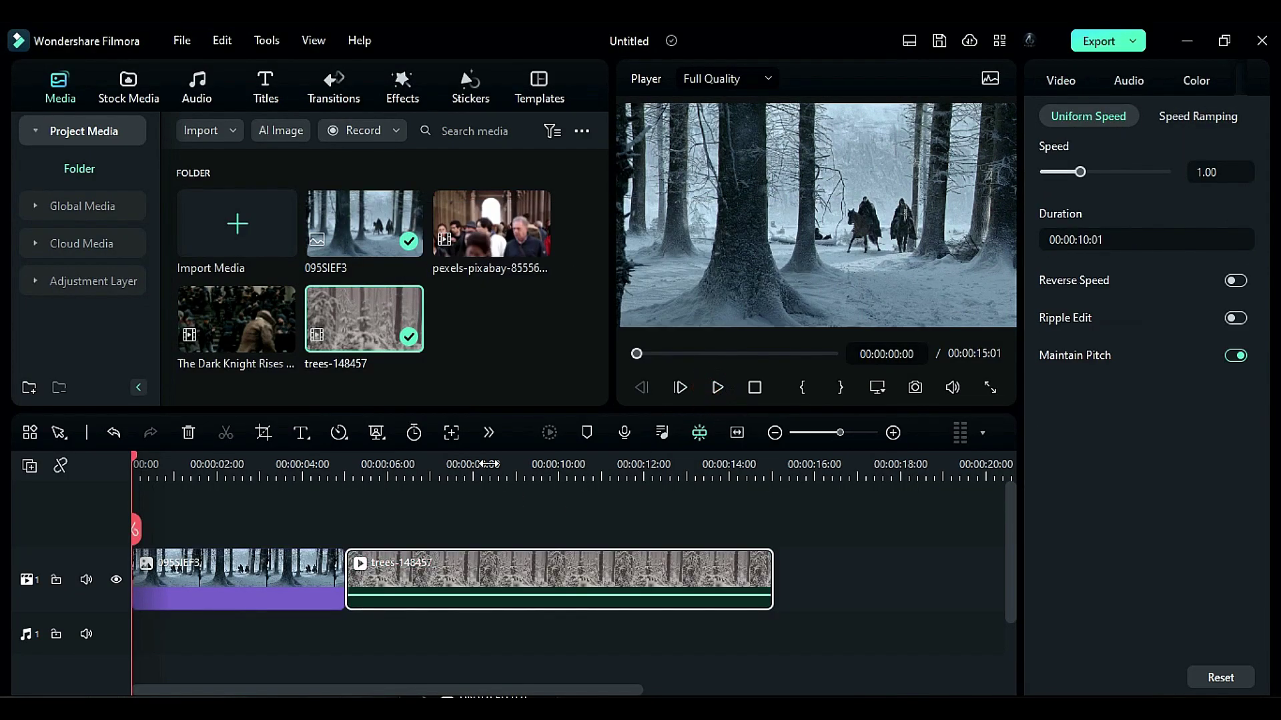
{"action": "left_click", "coordinate": [487, 461]}
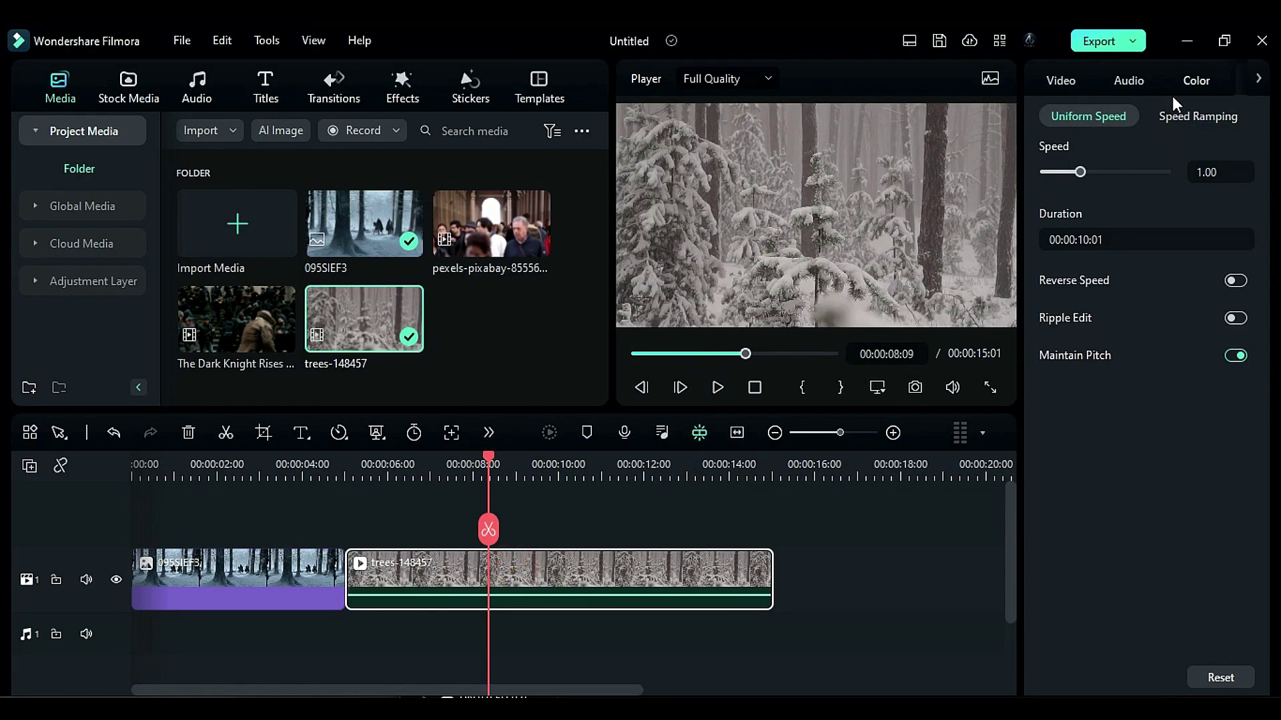
{"action": "left_click", "coordinate": [1194, 87]}
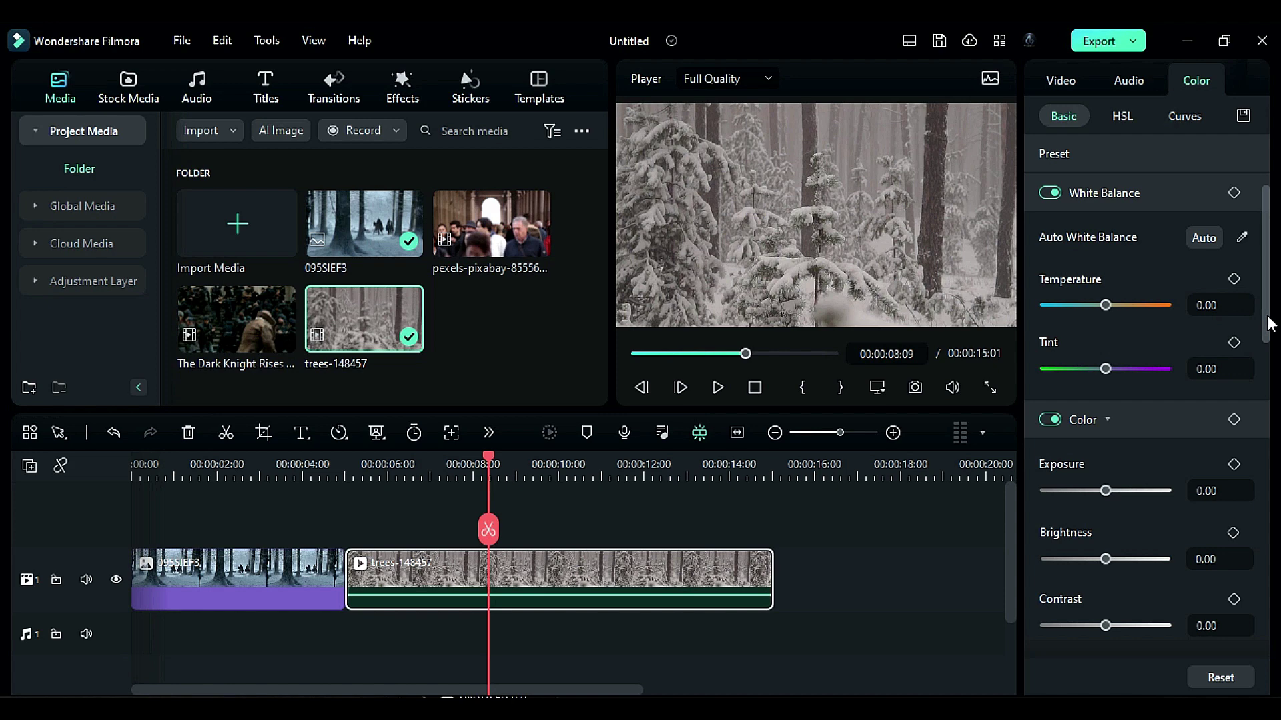
{"action": "scroll", "coordinate": [1261, 306], "scroll_direction": "down", "scroll_amount": 5}
Turn on Color Match and match the trees clip to 095SIEF3 in Comparison View.
{"action": "left_click", "coordinate": [1051, 549]}
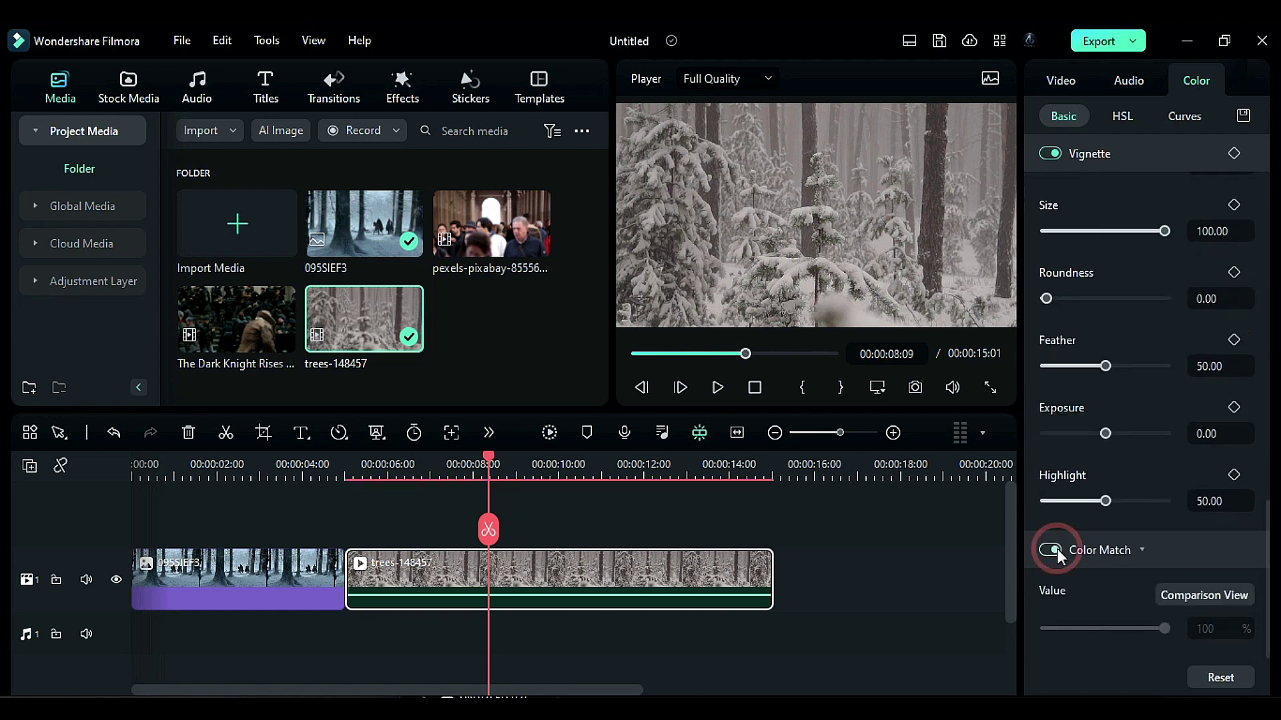
{"action": "left_click", "coordinate": [1191, 594]}
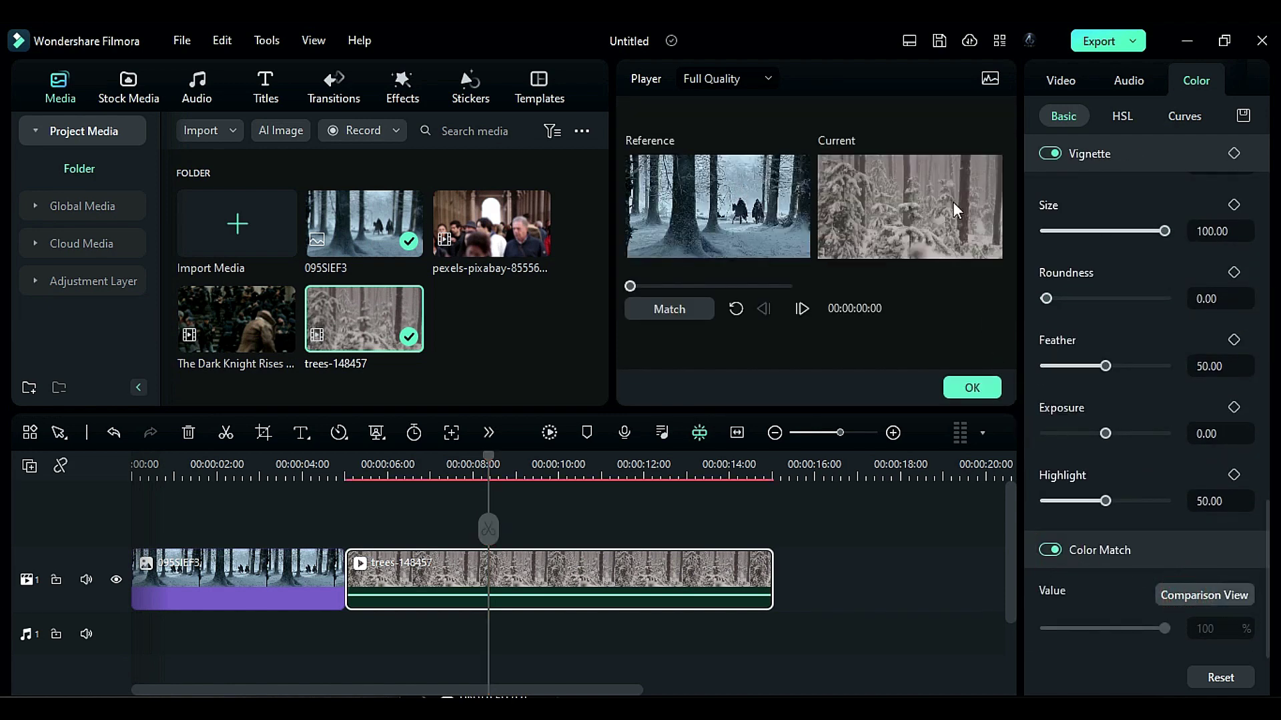
{"action": "left_click", "coordinate": [691, 310]}
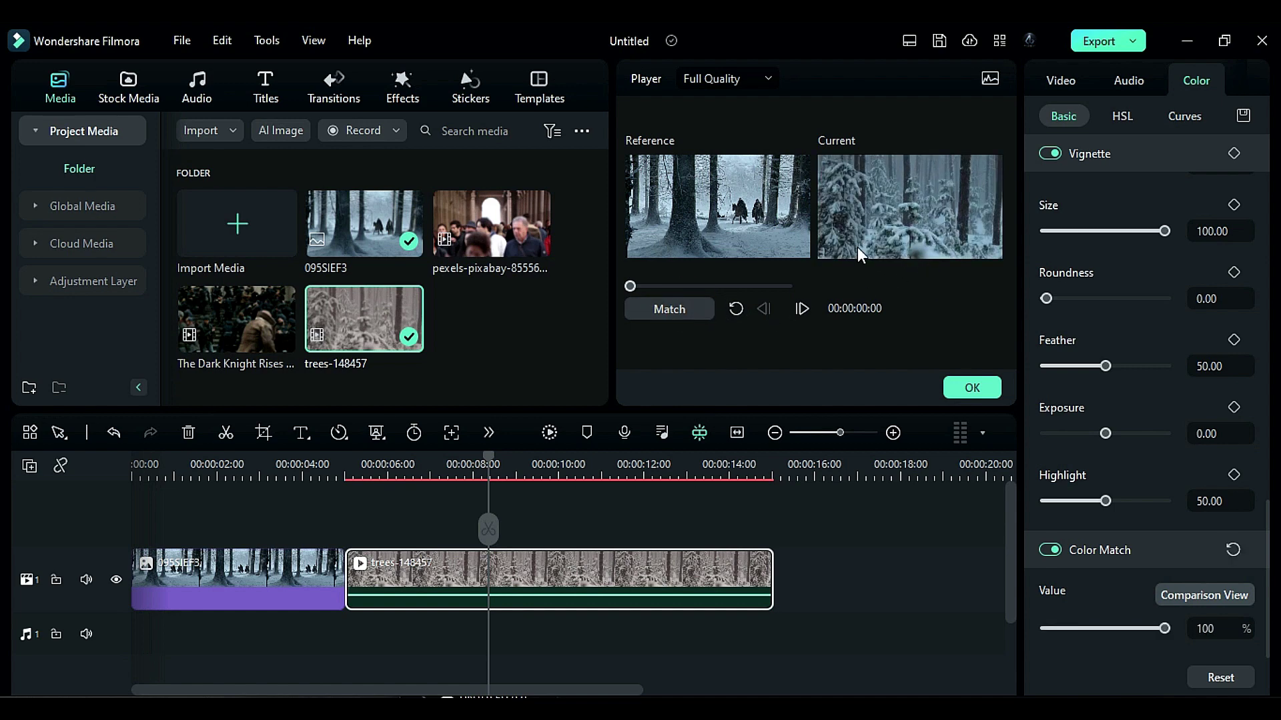
{"action": "left_click", "coordinate": [973, 387]}
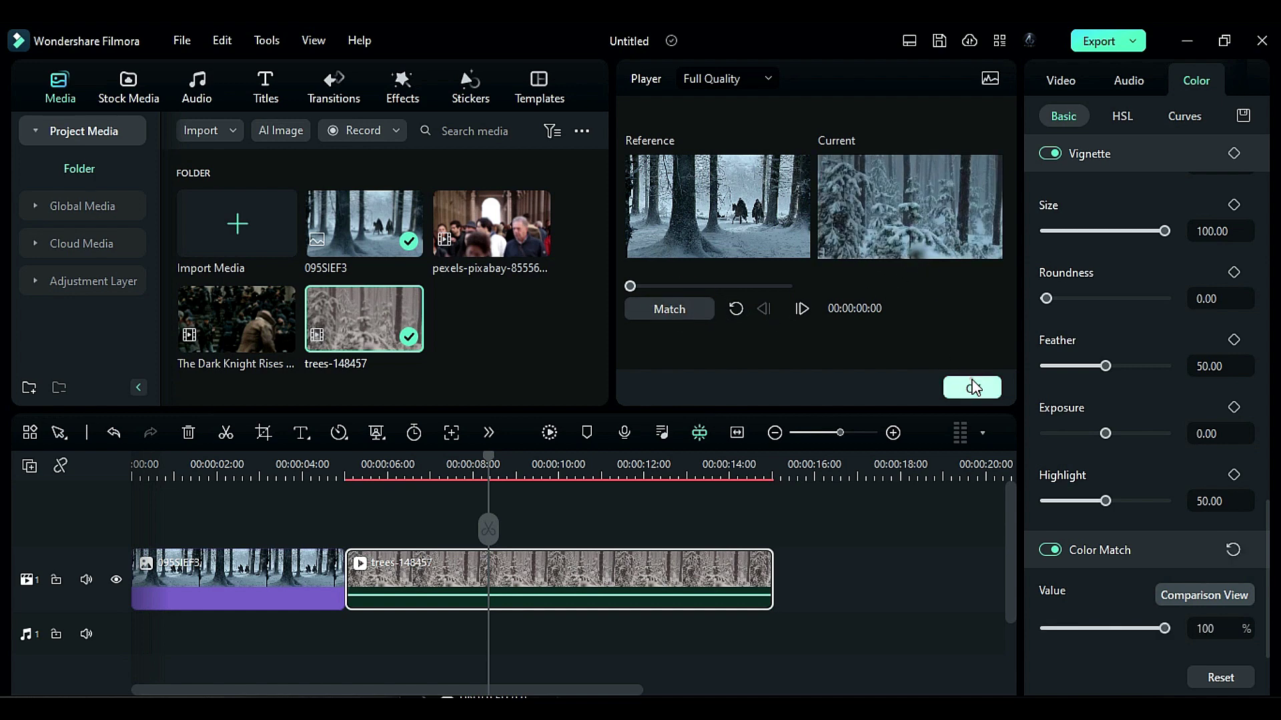
Move 095SIEF3 to track 2 over the trees clip, apply a Linear mask, then reselect the trees clip.
{"action": "left_click_drag", "start_coordinate": [290, 539], "coordinate": [434, 527]}
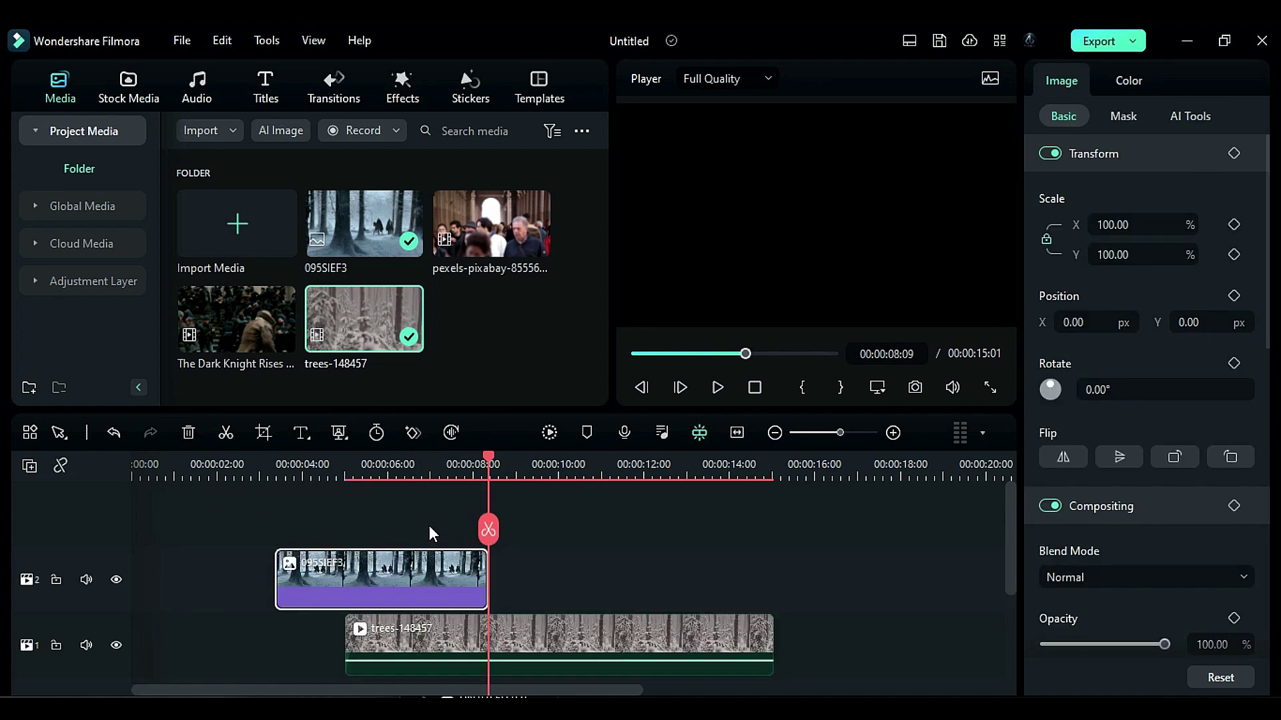
{"action": "left_click", "coordinate": [418, 470]}
{"action": "left_click", "coordinate": [1124, 120]}
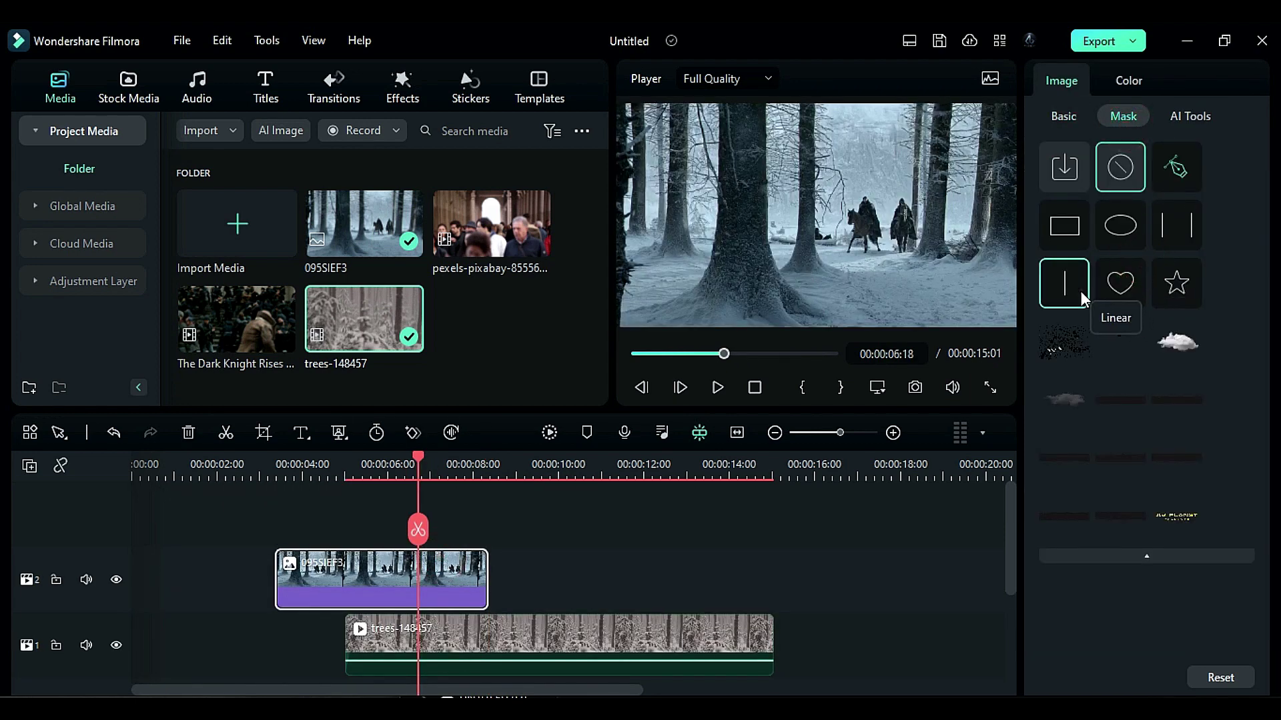
{"action": "left_click", "coordinate": [1074, 288]}
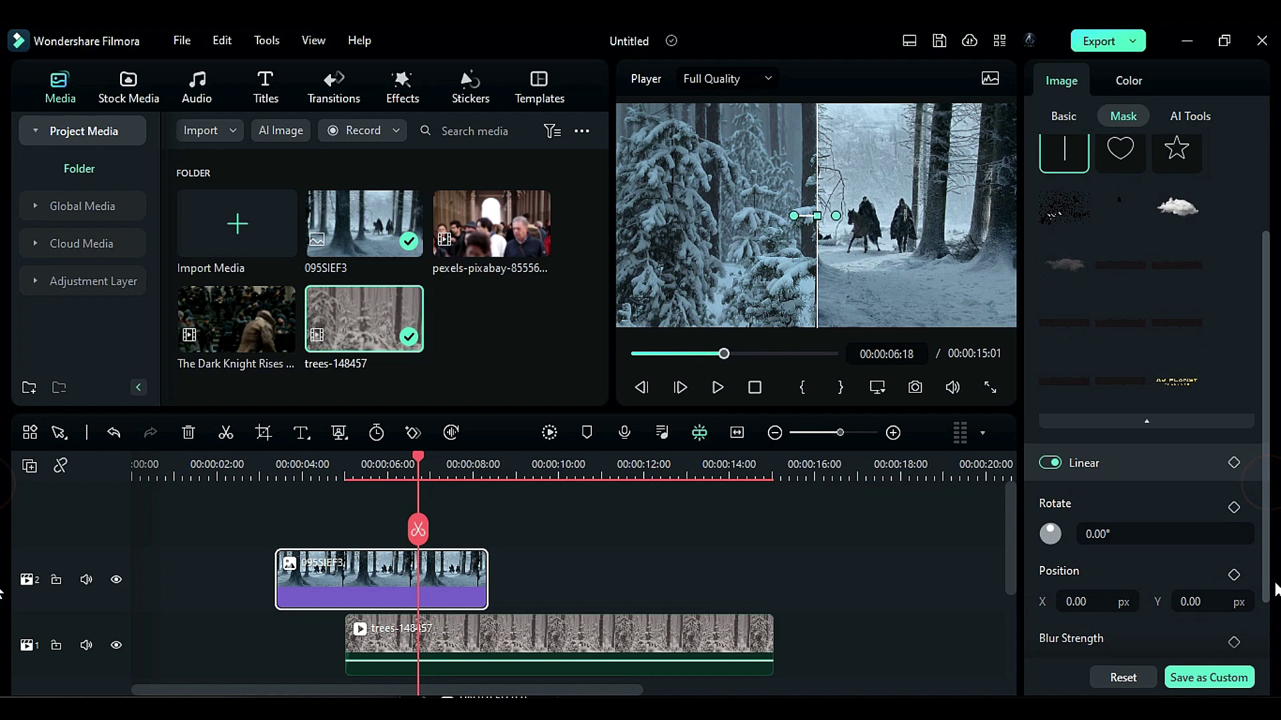
{"action": "left_click_drag", "start_coordinate": [1270, 482], "coordinate": [1270, 627]}
{"action": "left_click", "coordinate": [615, 637]}
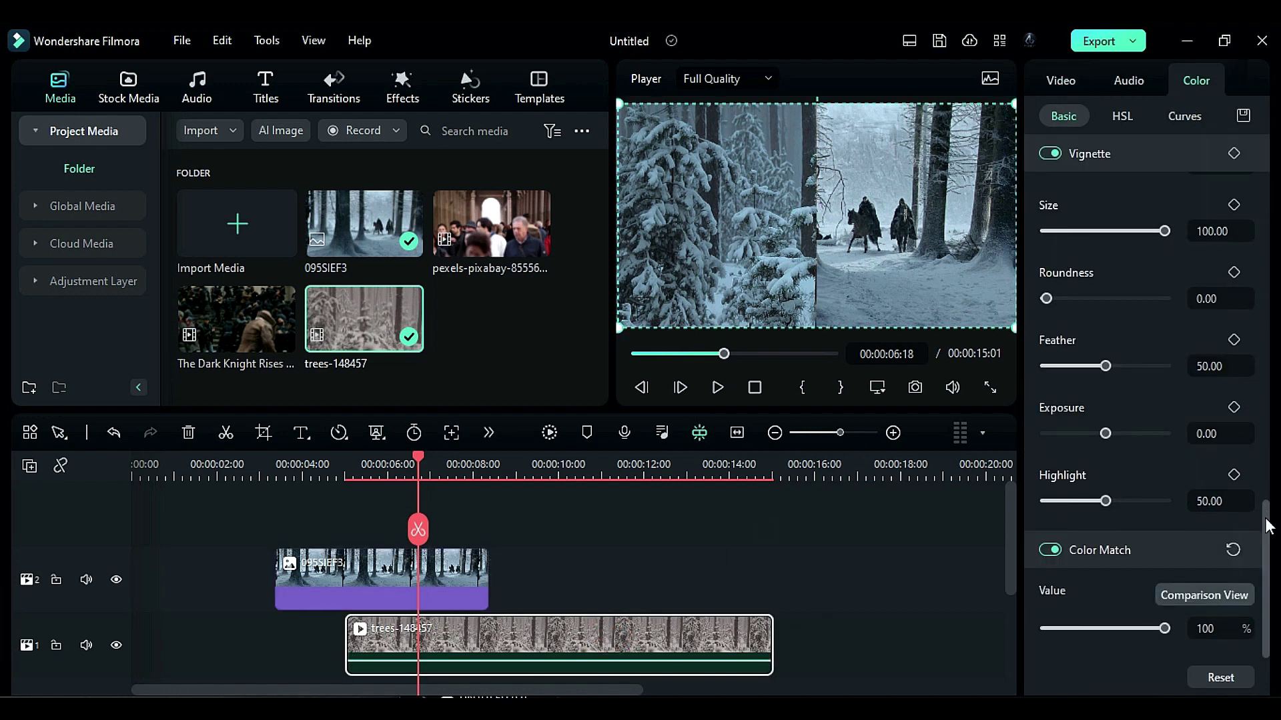
Set Exposure 2.40, Brightness -4.07, Contrast -100, Vibrance 18.40, Saturation 8.80 and Highlight 8.80.
{"action": "left_click_drag", "start_coordinate": [1266, 579], "coordinate": [1267, 284]}
{"action": "left_click", "coordinate": [1211, 431]}
{"action": "key", "text": "ctrl+a"}
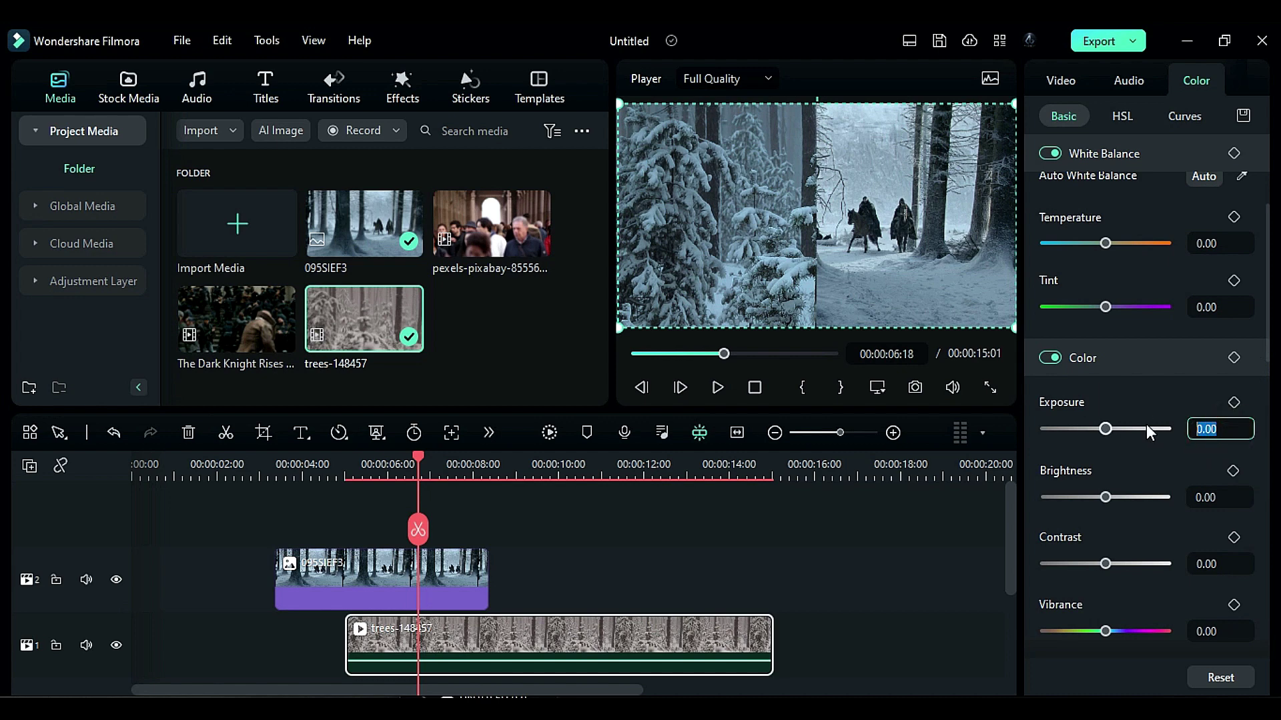
{"action": "type", "text": "2.4"}
{"action": "key", "text": "Tab"}
{"action": "type", "text": "-4.07"}
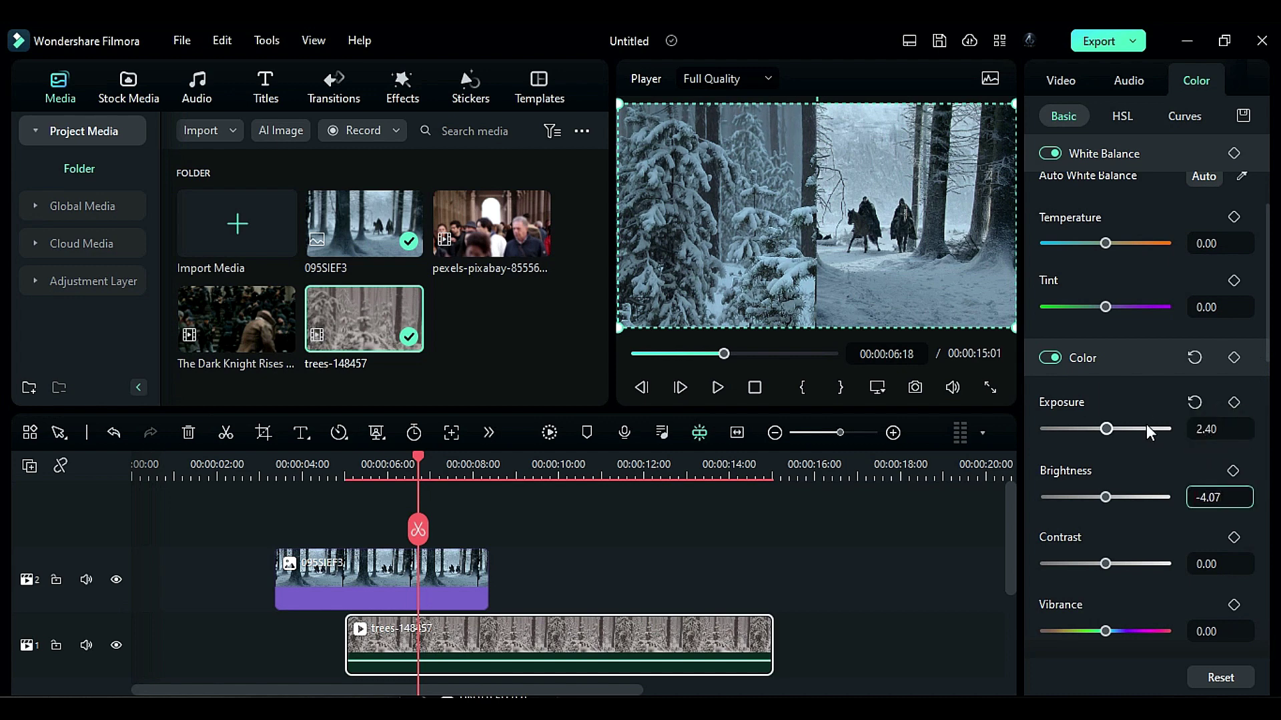
{"action": "key", "text": "Tab"}
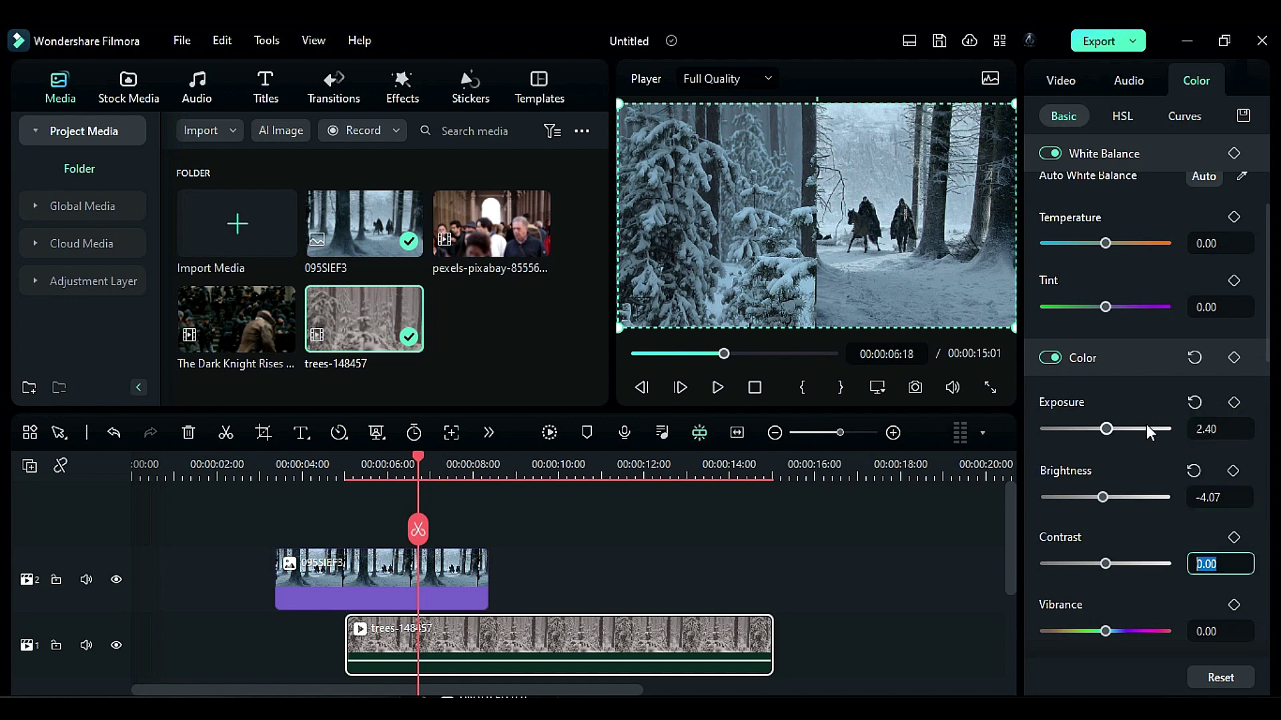
{"action": "type", "text": "-100"}
{"action": "key", "text": "Tab"}
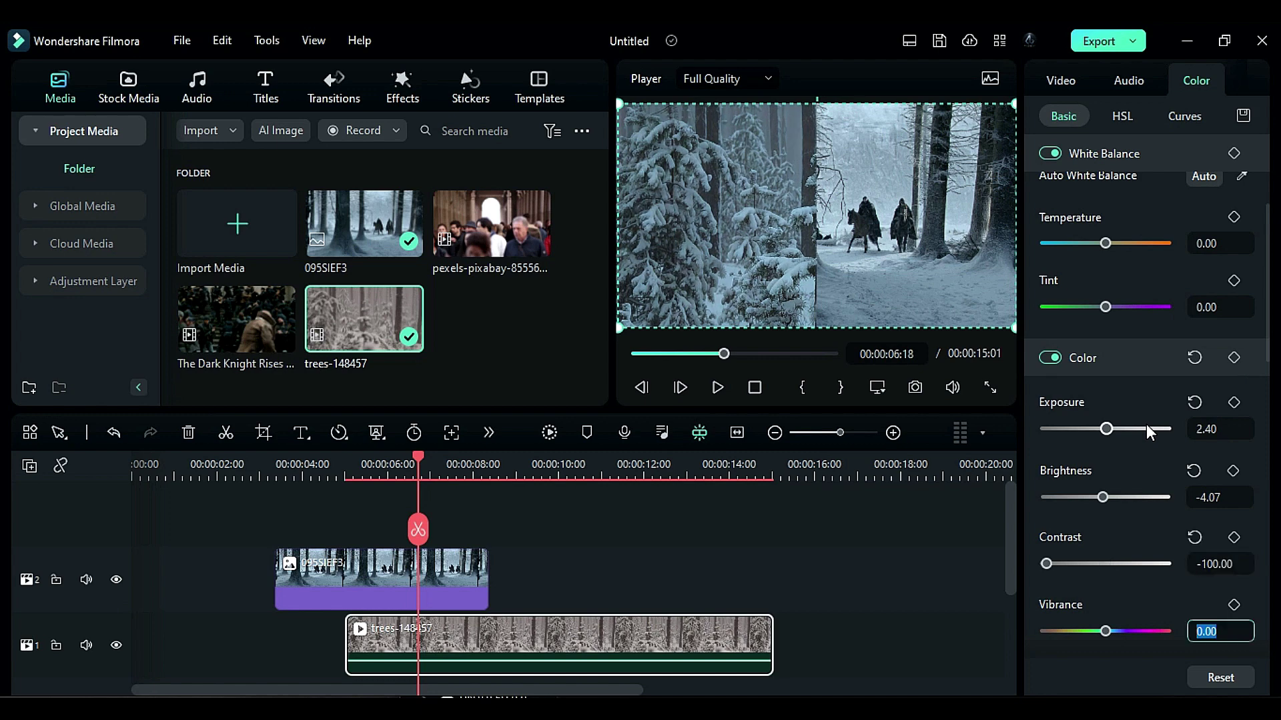
{"action": "type", "text": "18.4"}
{"action": "key", "text": "Tab"}
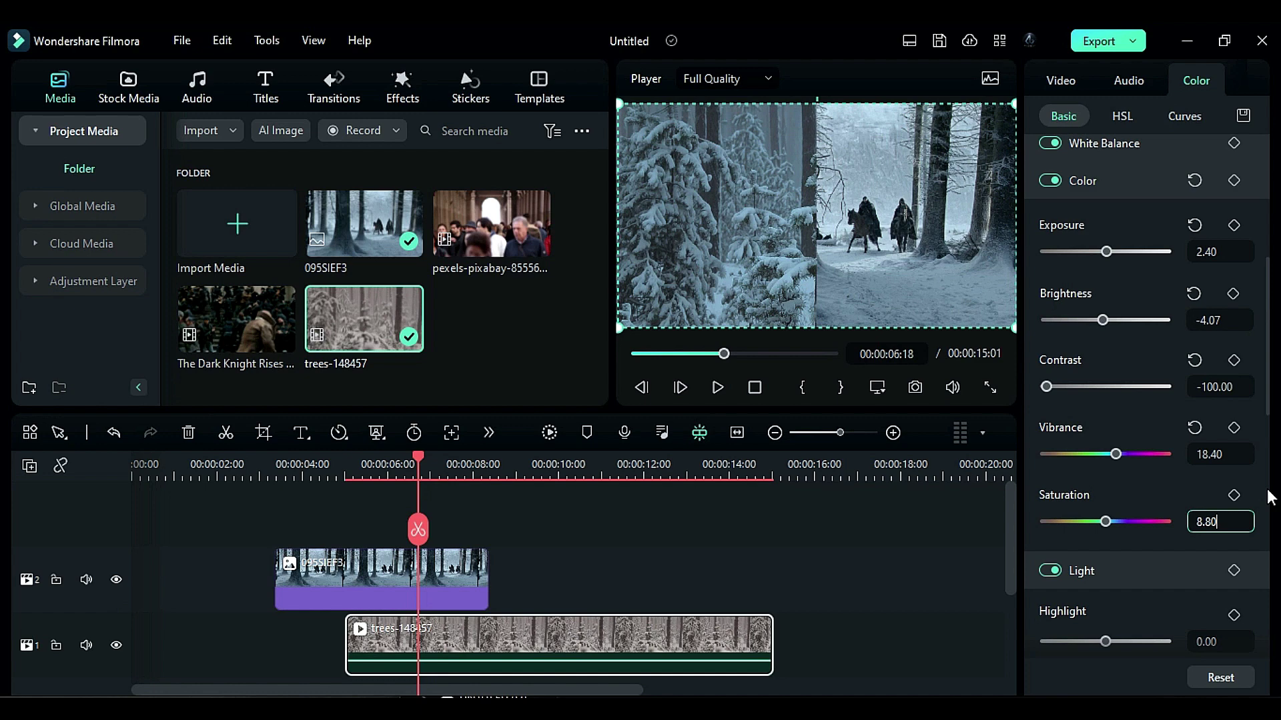
{"action": "type", "text": "8.80"}
{"action": "key", "text": "Tab"}
{"action": "type", "text": "8.80"}
{"action": "key", "text": "Tab"}
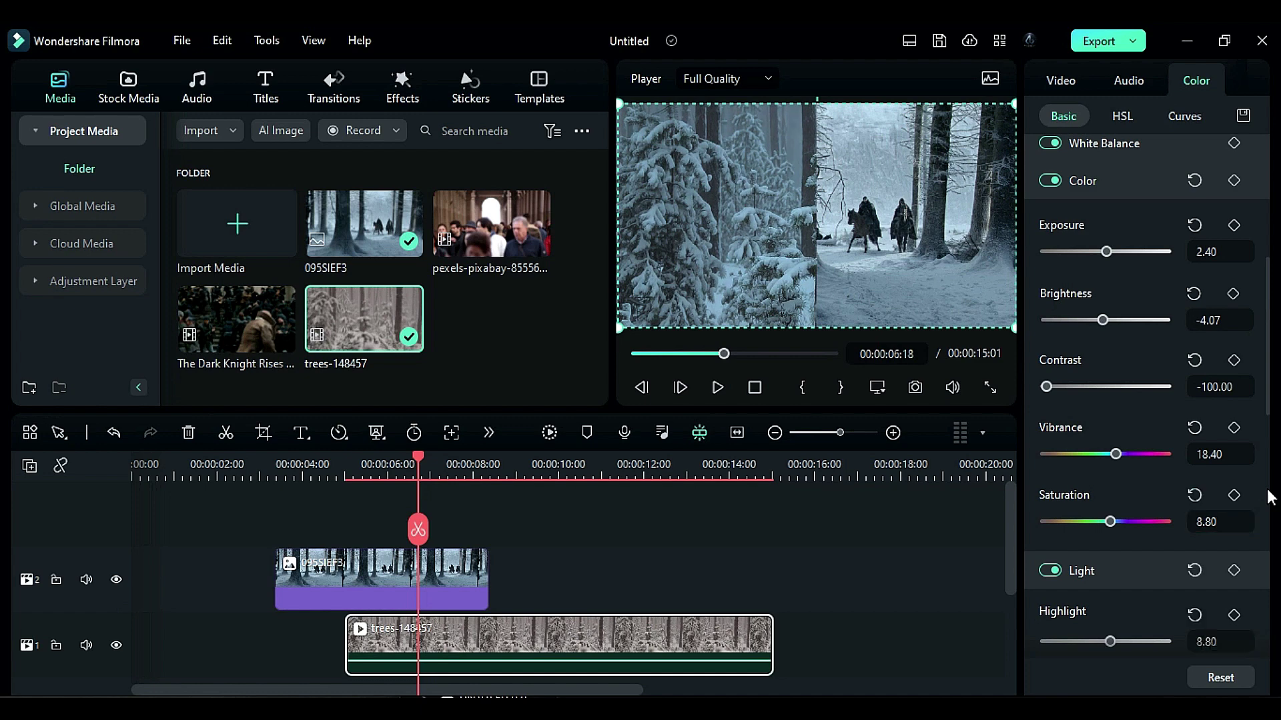
Set Shadow -12, White 34.50 and Black 16 for the trees clip.
{"action": "scroll", "coordinate": [1268, 495], "scroll_direction": "down", "scroll_amount": 4}
{"action": "left_click", "coordinate": [1225, 398]}
{"action": "type", "text": "-12"}
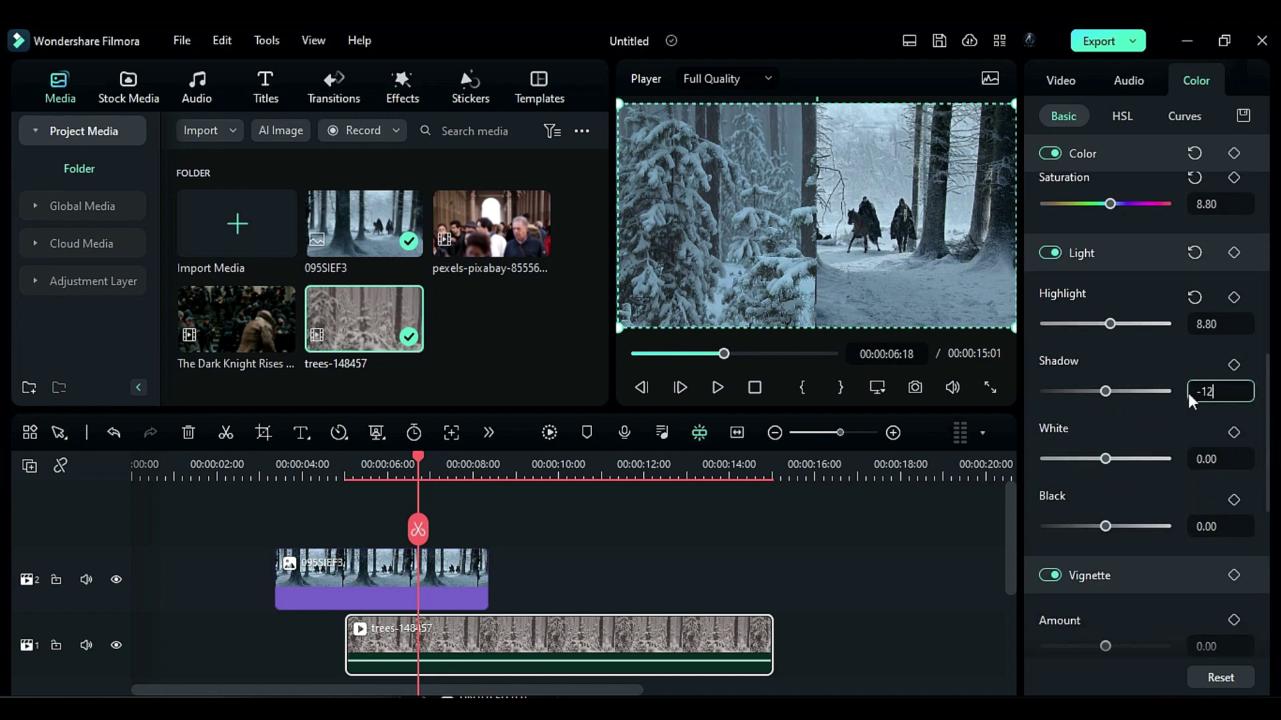
{"action": "key", "text": "Tab"}
{"action": "type", "text": "34.5"}
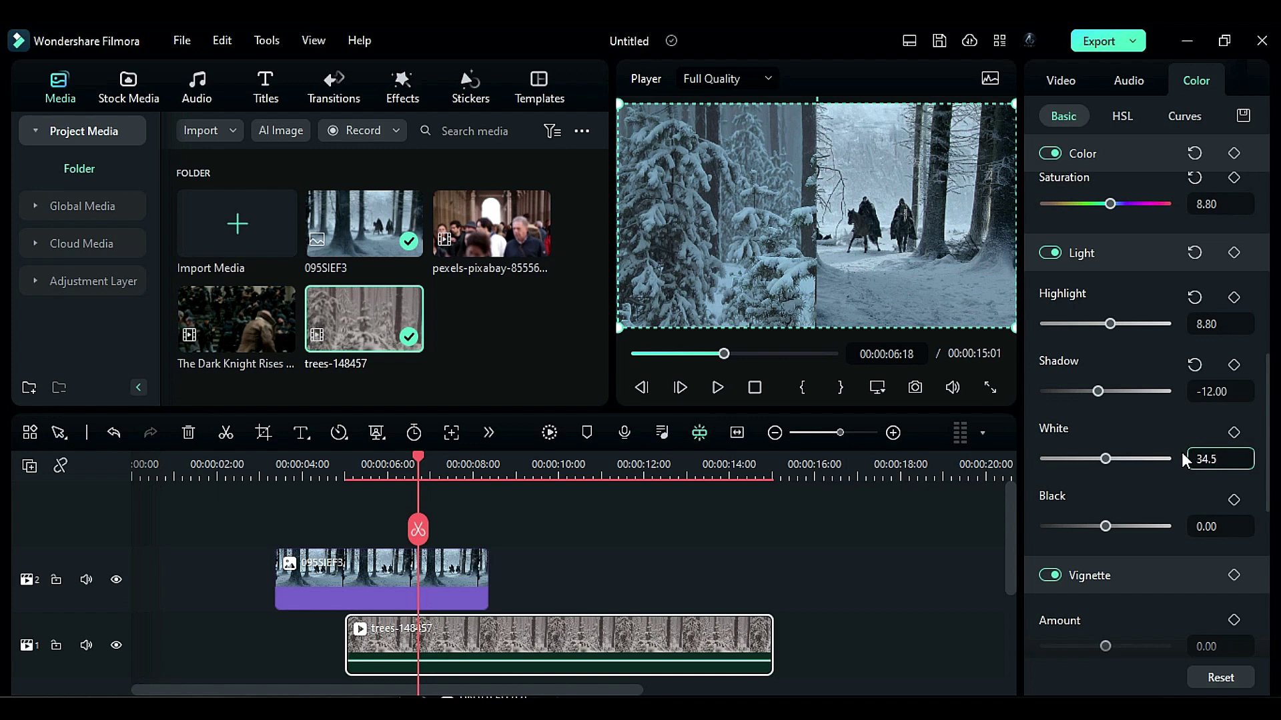
{"action": "key", "text": "Return"}
{"action": "left_click", "coordinate": [1214, 527]}
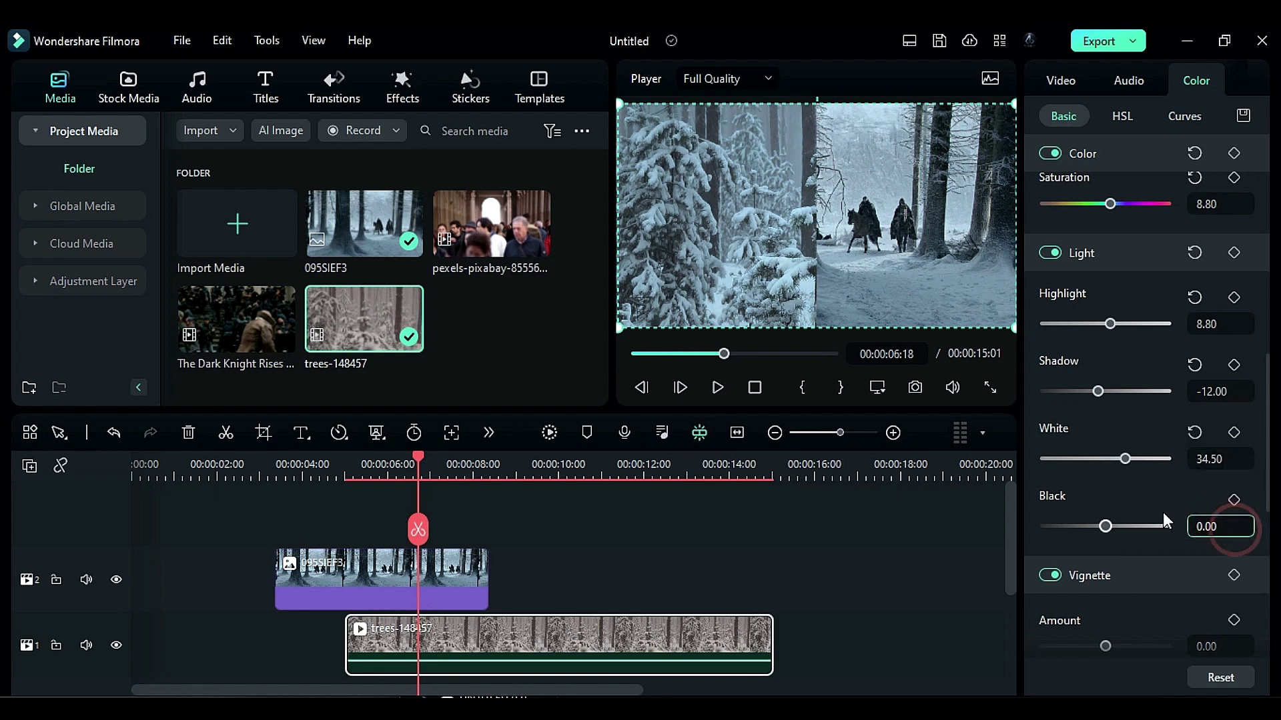
{"action": "key", "text": "BackSpace"}
{"action": "key", "text": "BackSpace"}
{"action": "key", "text": "BackSpace"}
{"action": "key", "text": "BackSpace"}
{"action": "type", "text": "16"}
{"action": "key", "text": "Return"}
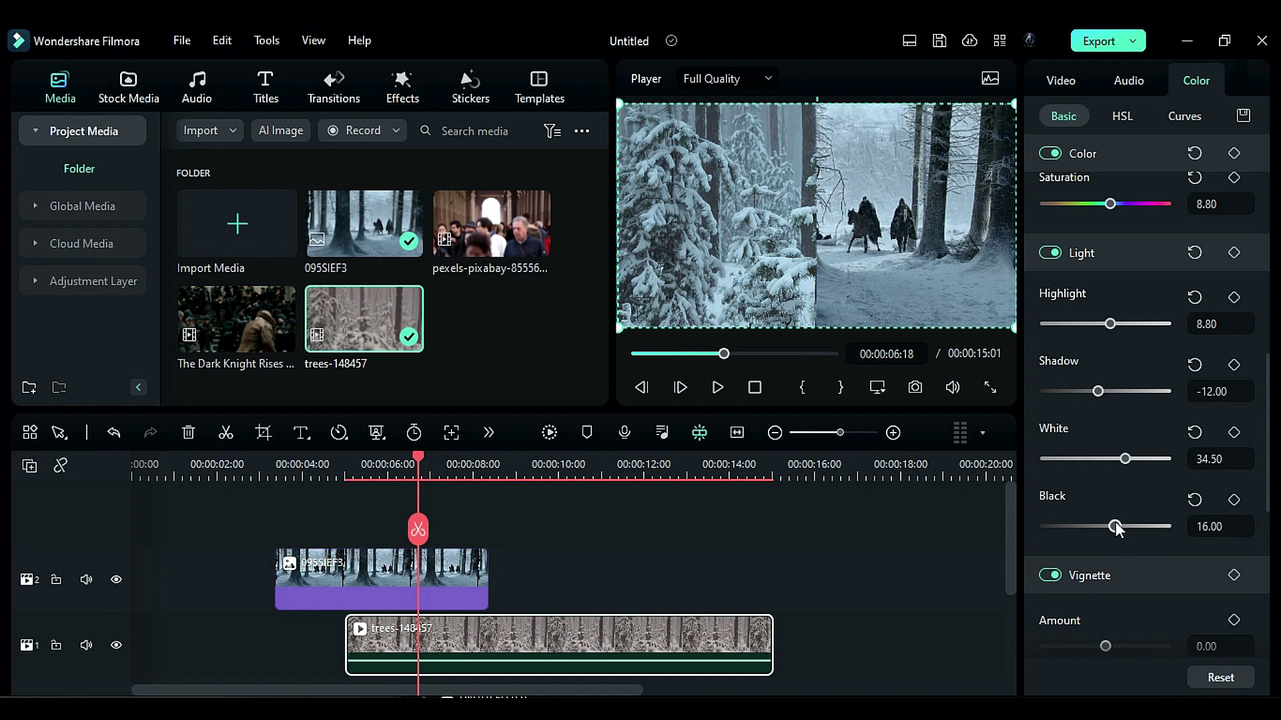
Lower Black to about -17.46, then set HSL cyan hue -12, saturation -32.70, luminance -100.
{"action": "left_click_drag", "start_coordinate": [1116, 521], "coordinate": [1096, 524]}
{"action": "left_click", "coordinate": [1123, 118]}
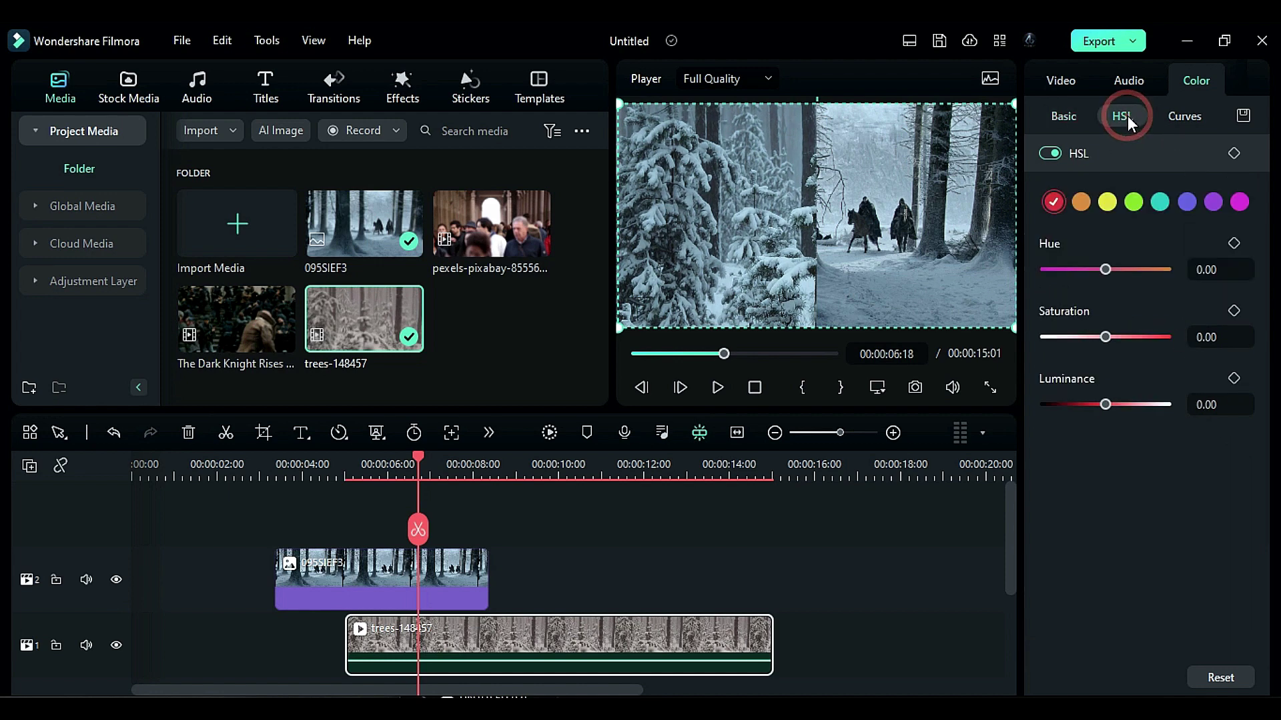
{"action": "left_click", "coordinate": [1161, 202]}
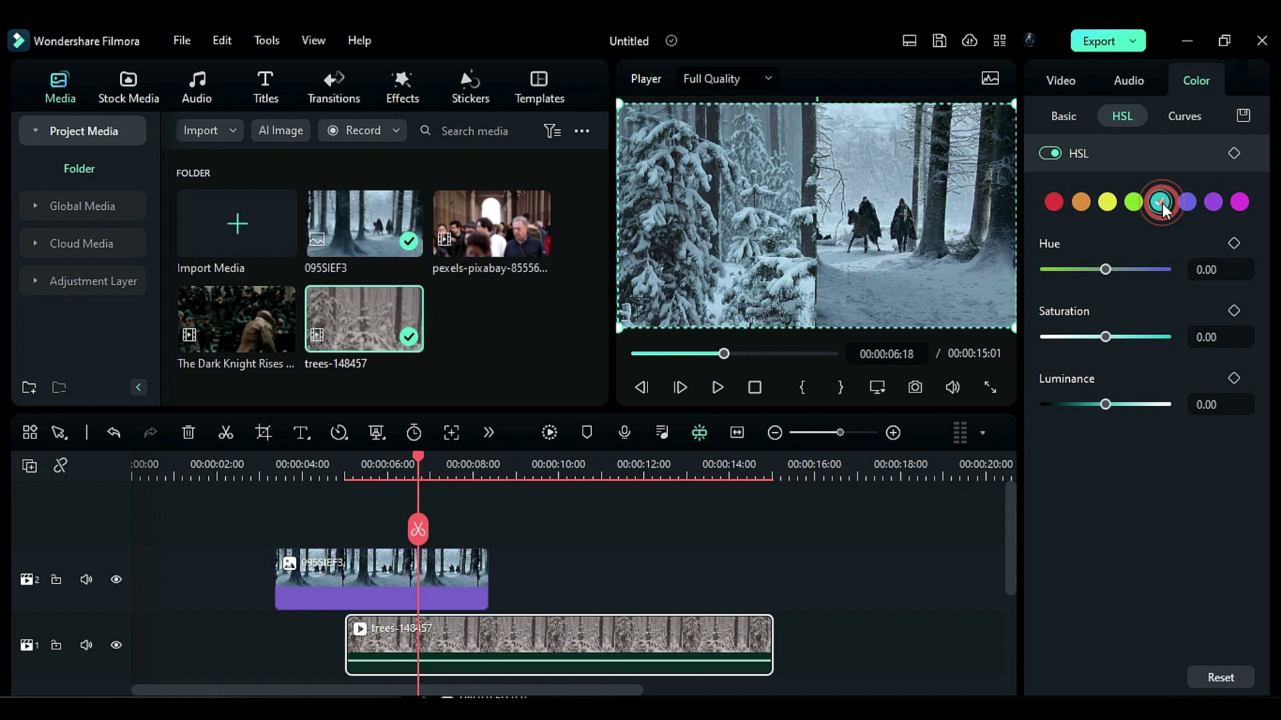
{"action": "left_click_drag", "start_coordinate": [1229, 271], "coordinate": [1199, 274]}
{"action": "left_click", "coordinate": [1193, 337]}
{"action": "type", "text": "-"}
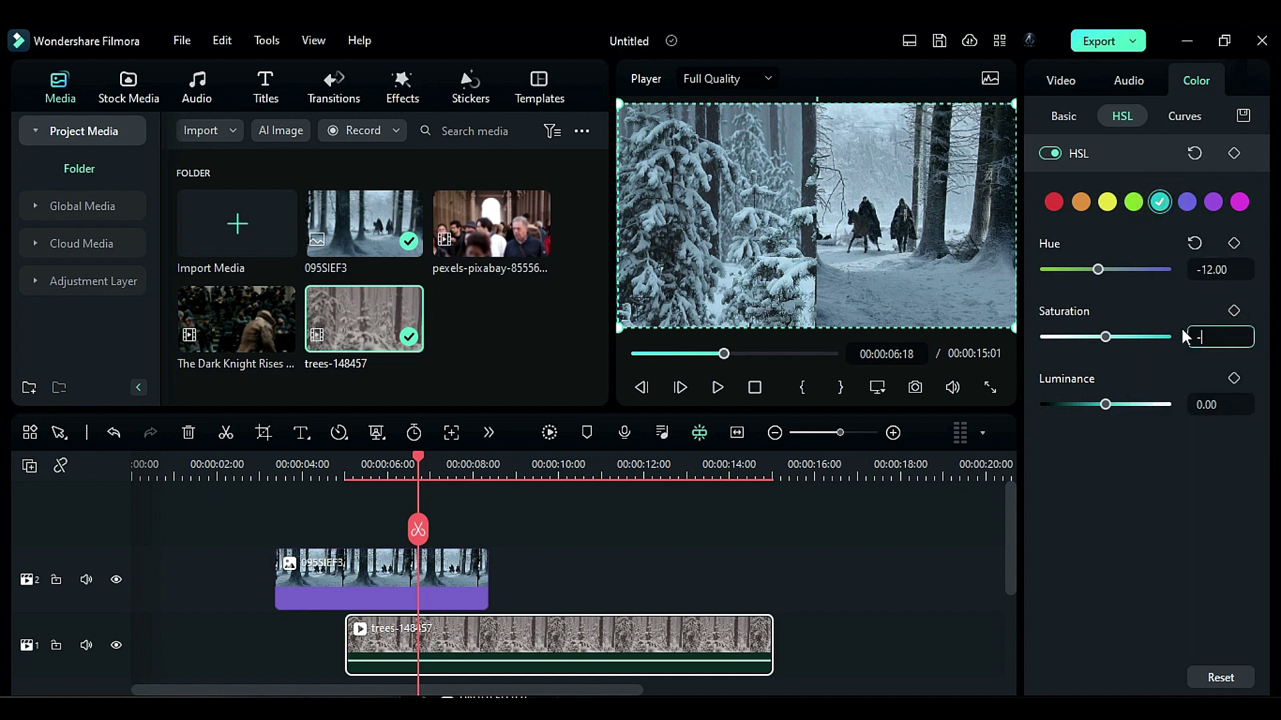
{"action": "type", "text": "32.5"}
{"action": "key", "text": "BackSpace"}
{"action": "type", "text": "7"}
{"action": "key", "text": "Tab"}
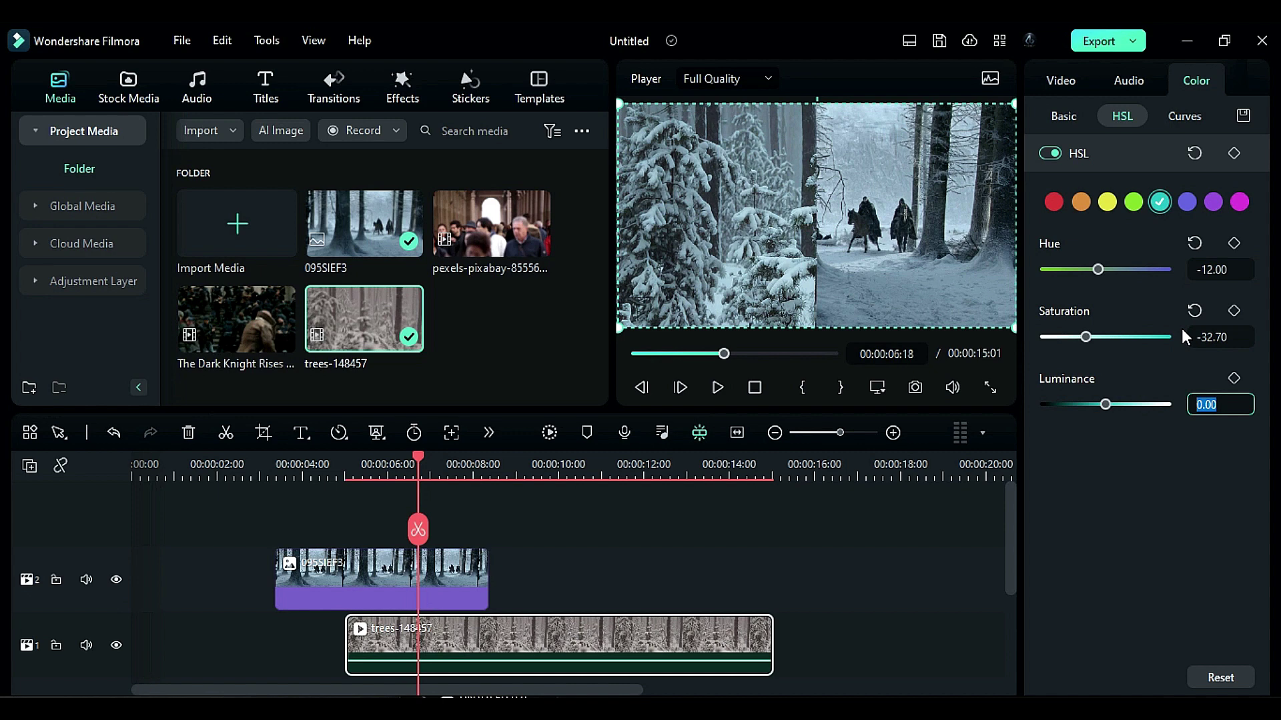
{"action": "type", "text": "-100"}
{"action": "key", "text": "Tab"}
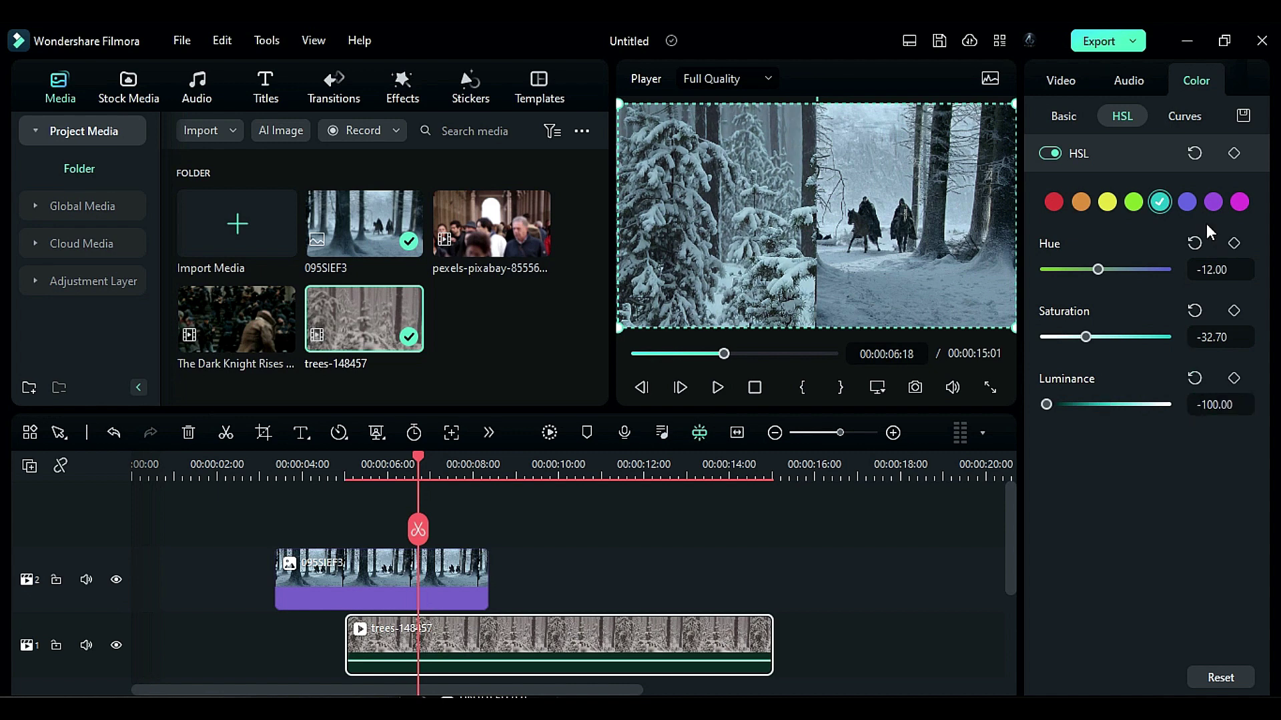
Set HSL blue hue -85.60, saturation -56.80 and luminance -5.60.
{"action": "left_click", "coordinate": [1188, 202]}
{"action": "left_click", "coordinate": [1192, 270]}
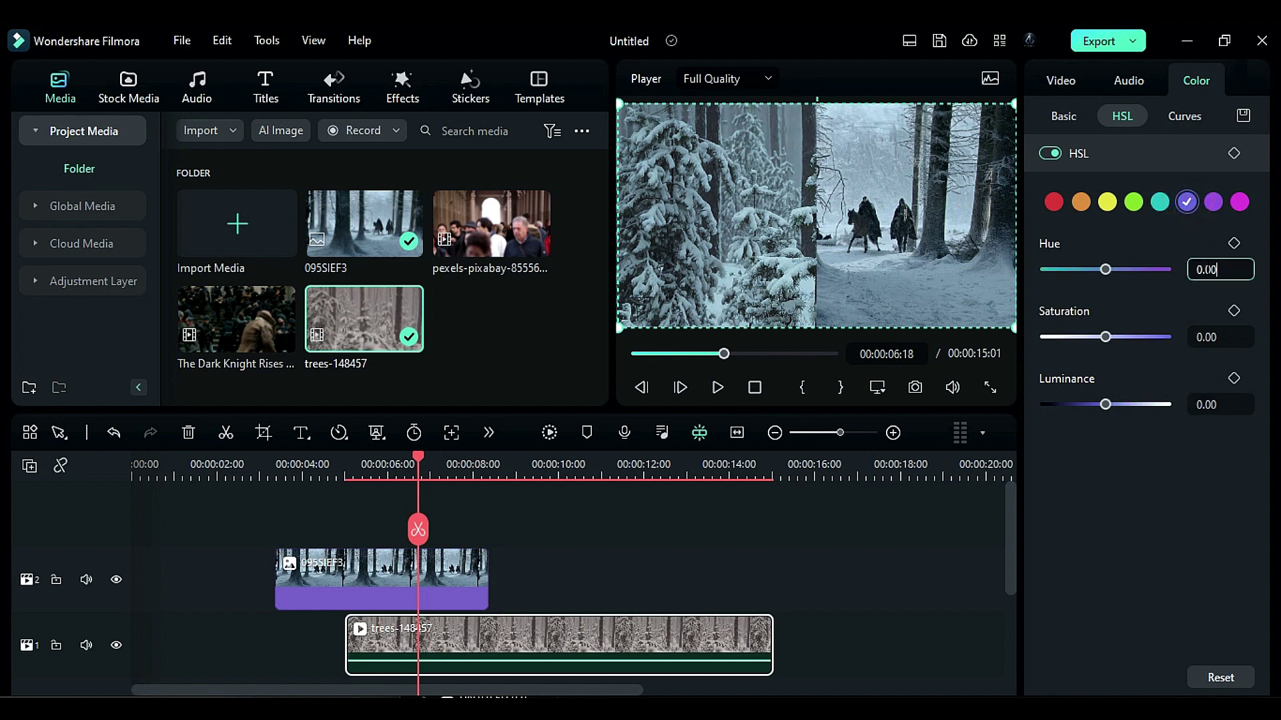
{"action": "type", "text": "-85.60"}
{"action": "key", "text": "Tab"}
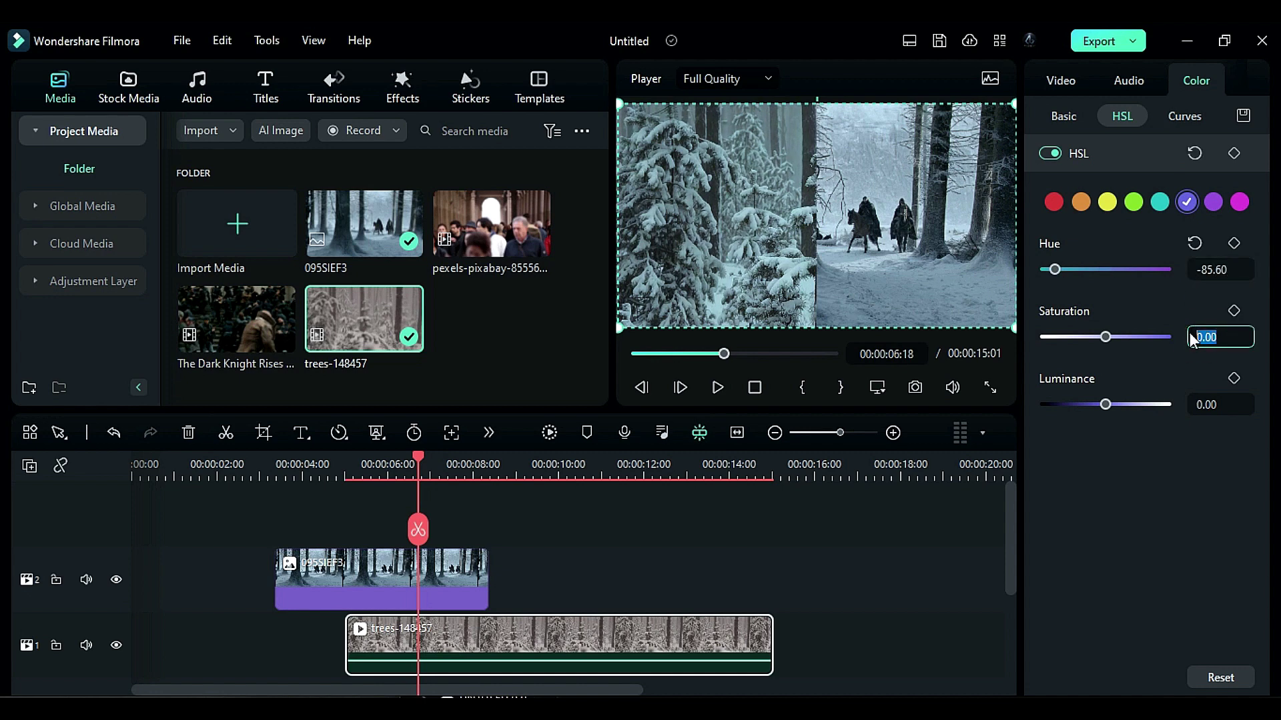
{"action": "type", "text": "-56.8"}
{"action": "left_click", "coordinate": [1219, 405]}
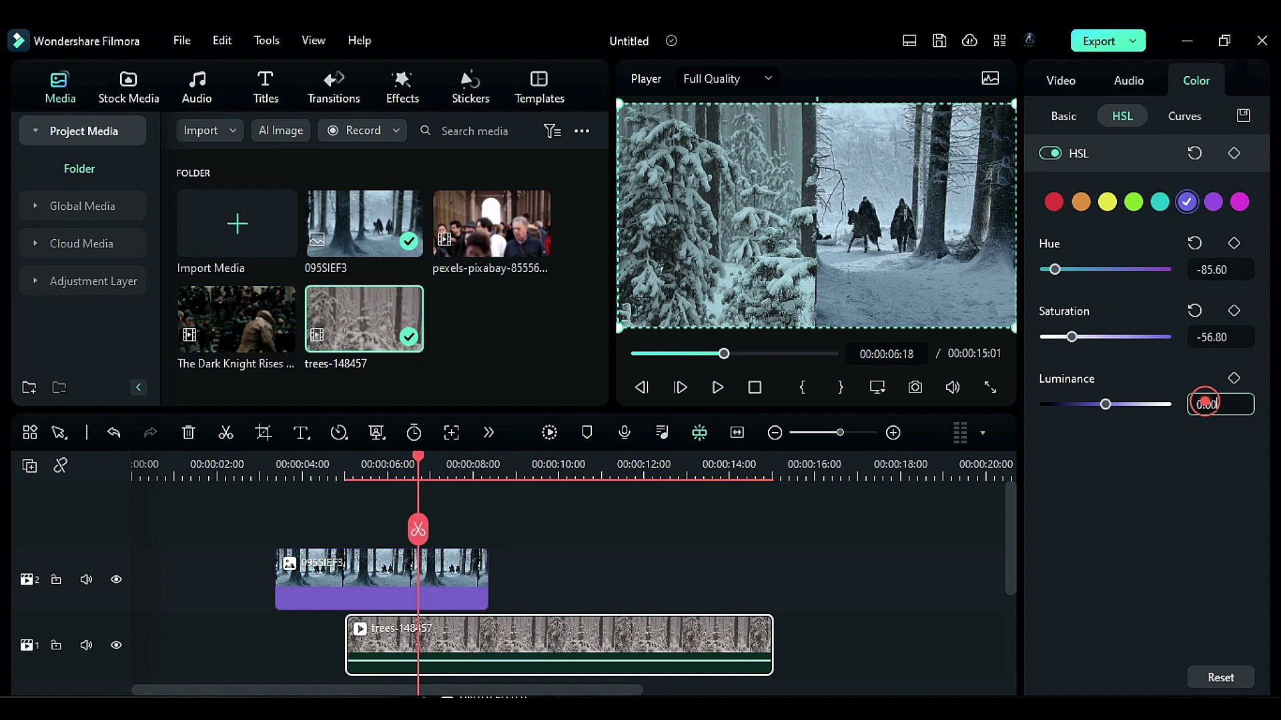
{"action": "type", "text": "-5.6"}
{"action": "key", "text": "Return"}
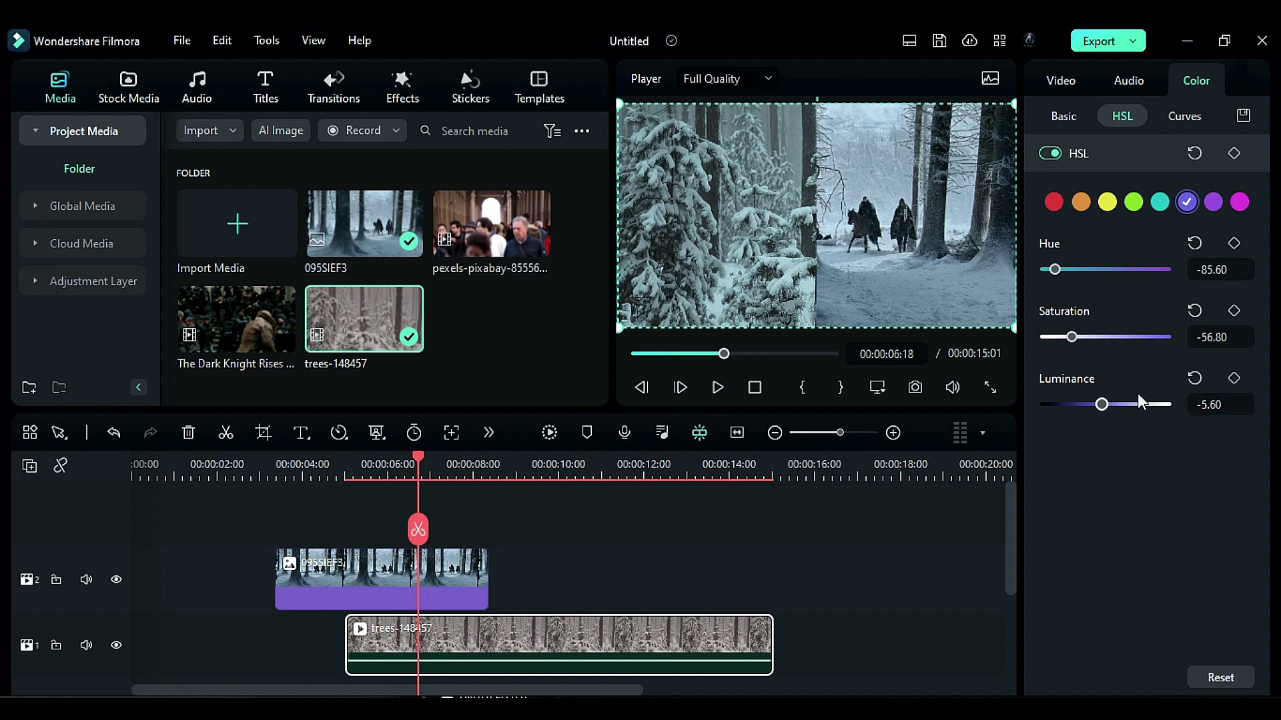
Shape an S-curve on the brightness curve, lifting highlights and deepening shadows.
{"action": "left_click", "coordinate": [1183, 117]}
{"action": "left_click", "coordinate": [1055, 199]}
{"action": "left_click_drag", "start_coordinate": [1197, 320], "coordinate": [1194, 307]}
{"action": "mouse_move", "coordinate": [1097, 467]}
{"action": "left_mouse_down"}
{"action": "mouse_move", "coordinate": [1100, 491]}
{"action": "mouse_move", "coordinate": [1103, 478]}
{"action": "left_mouse_up"}
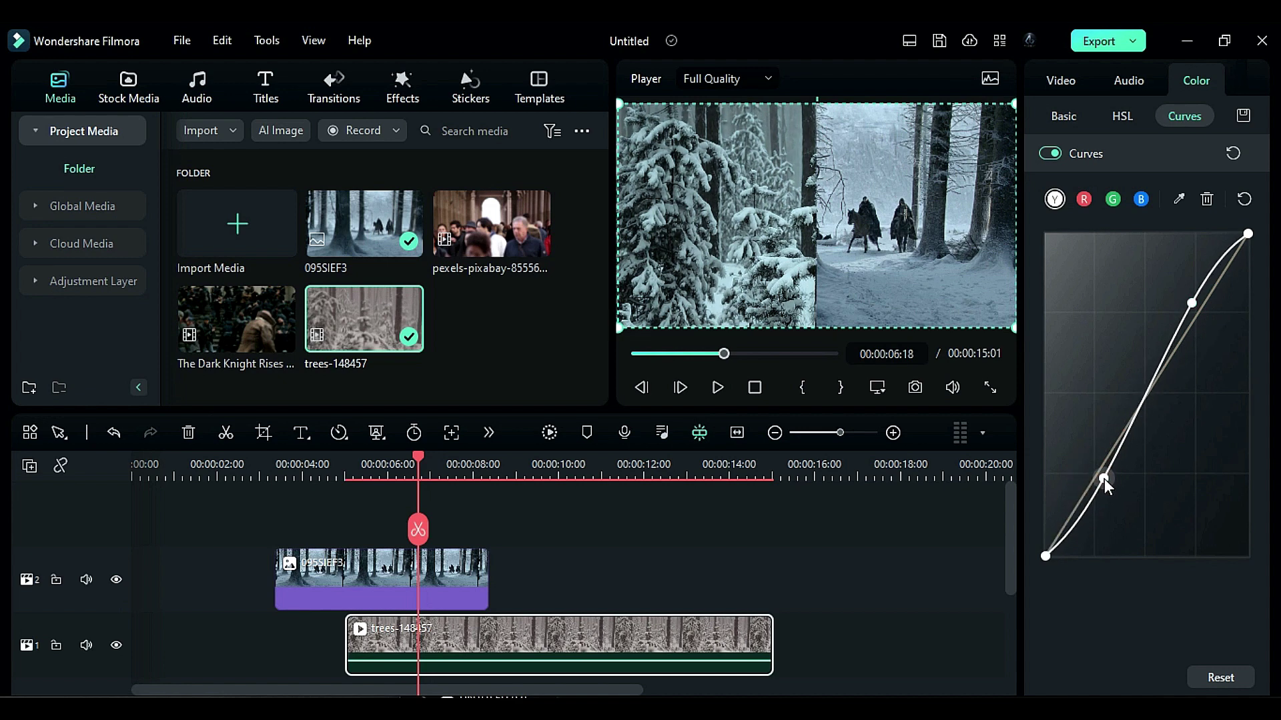
{"action": "left_click_drag", "start_coordinate": [1193, 304], "coordinate": [1186, 305]}
{"action": "left_click_drag", "start_coordinate": [1104, 478], "coordinate": [1095, 498]}
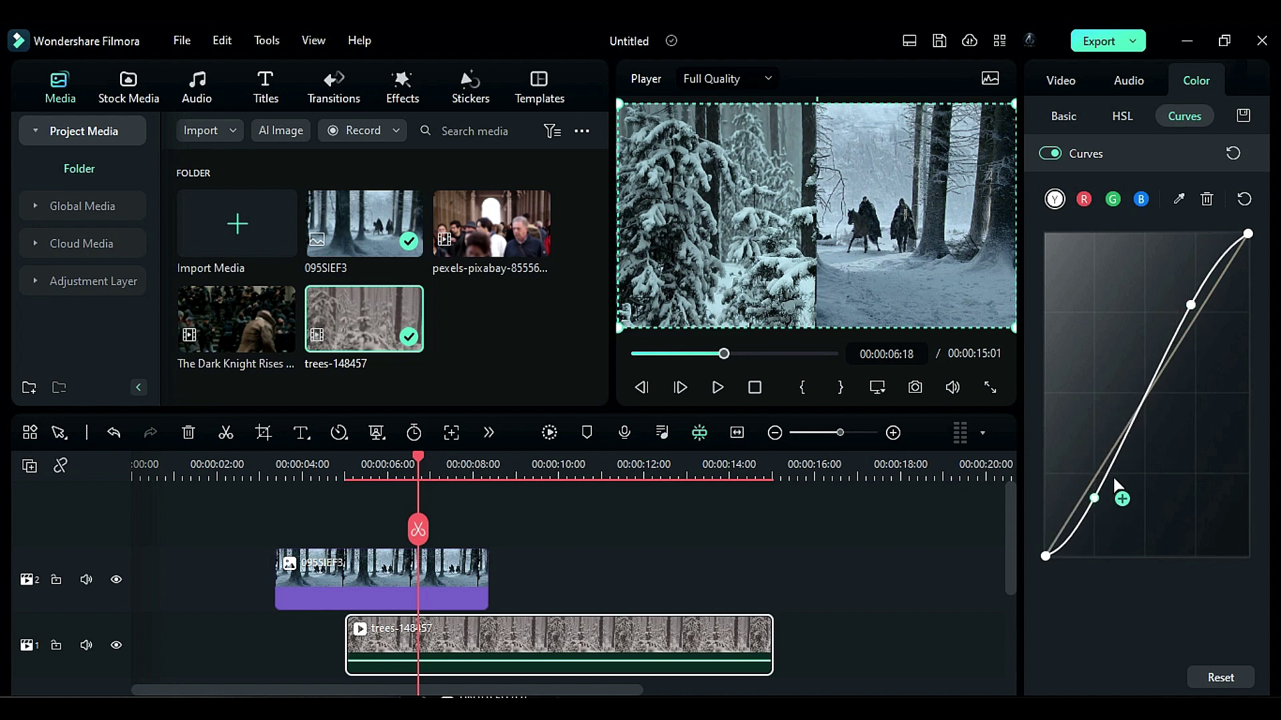
Tweak the blue channel curve and move 095SIEF3 to the start of track 1.
{"action": "left_click", "coordinate": [1141, 199]}
{"action": "mouse_move", "coordinate": [1128, 427]}
{"action": "left_mouse_down"}
{"action": "mouse_move", "coordinate": [1139, 434]}
{"action": "mouse_move", "coordinate": [1126, 419]}
{"action": "left_mouse_up"}
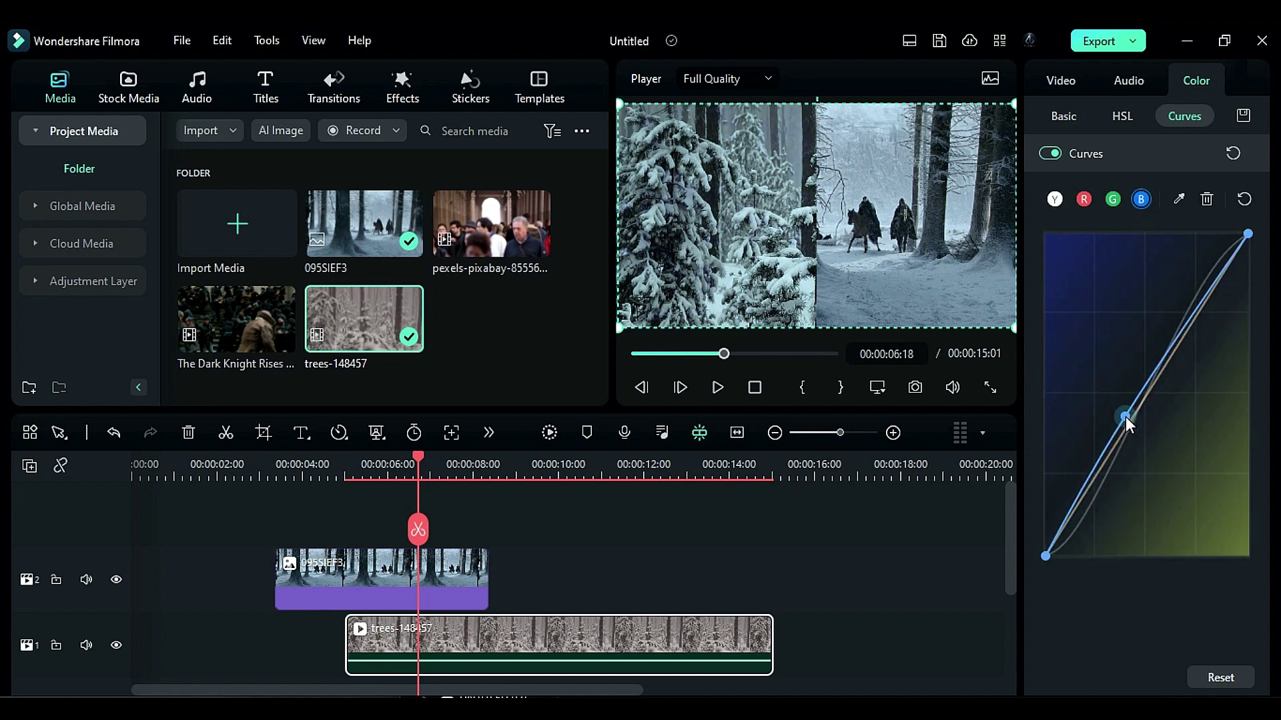
{"action": "left_click_drag", "start_coordinate": [381, 584], "coordinate": [239, 650]}
Disable the Linear mask on 095SIEF3 at 00:00:04:15, scrub into the trees clip, and select the clips.
{"action": "left_click", "coordinate": [359, 472]}
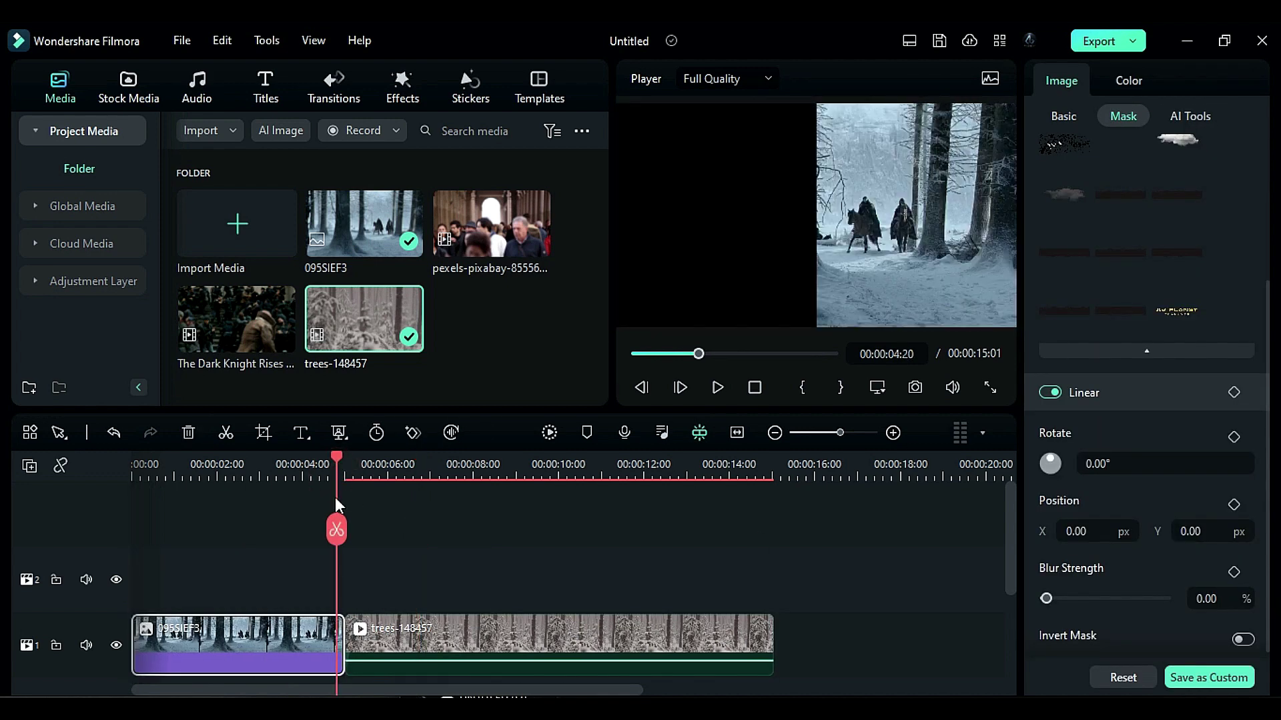
{"action": "left_click", "coordinate": [328, 469]}
{"action": "scroll", "coordinate": [1134, 267], "scroll_direction": "up", "scroll_amount": 3}
{"action": "left_click", "coordinate": [1050, 595]}
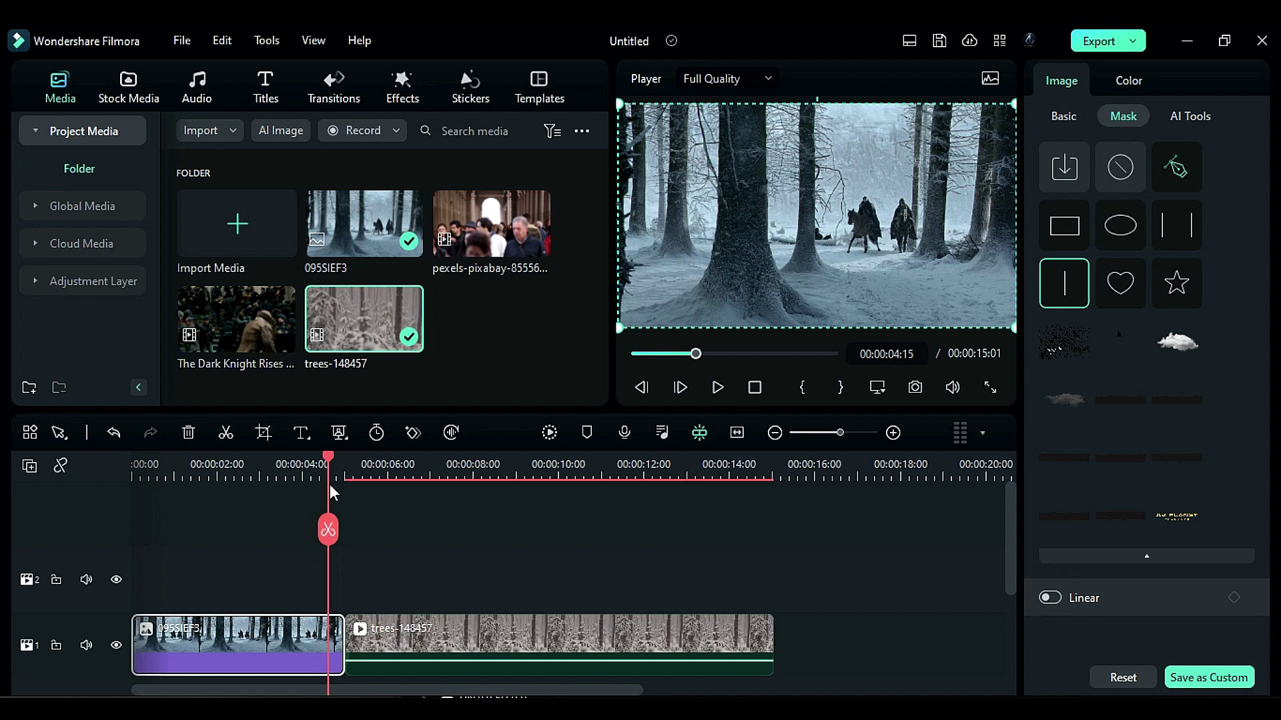
{"action": "left_click_drag", "start_coordinate": [333, 456], "coordinate": [482, 508]}
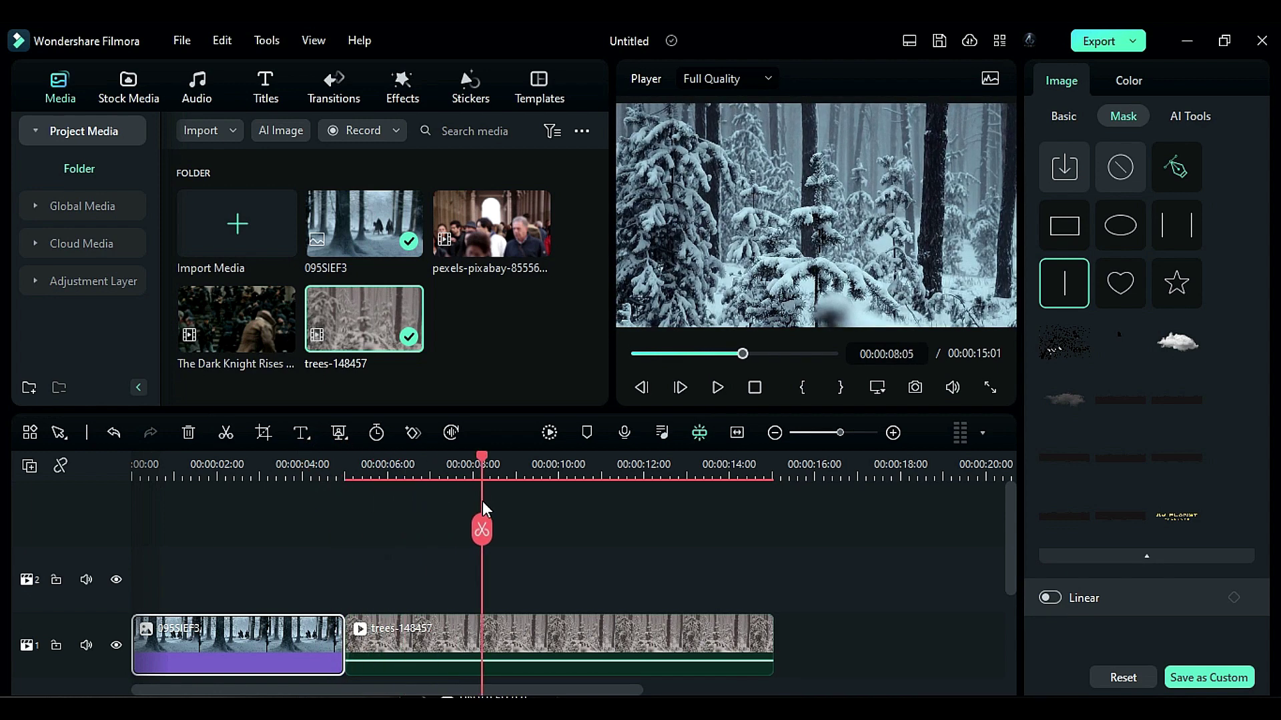
{"action": "left_click", "coordinate": [406, 532]}
{"action": "left_click", "coordinate": [519, 611]}
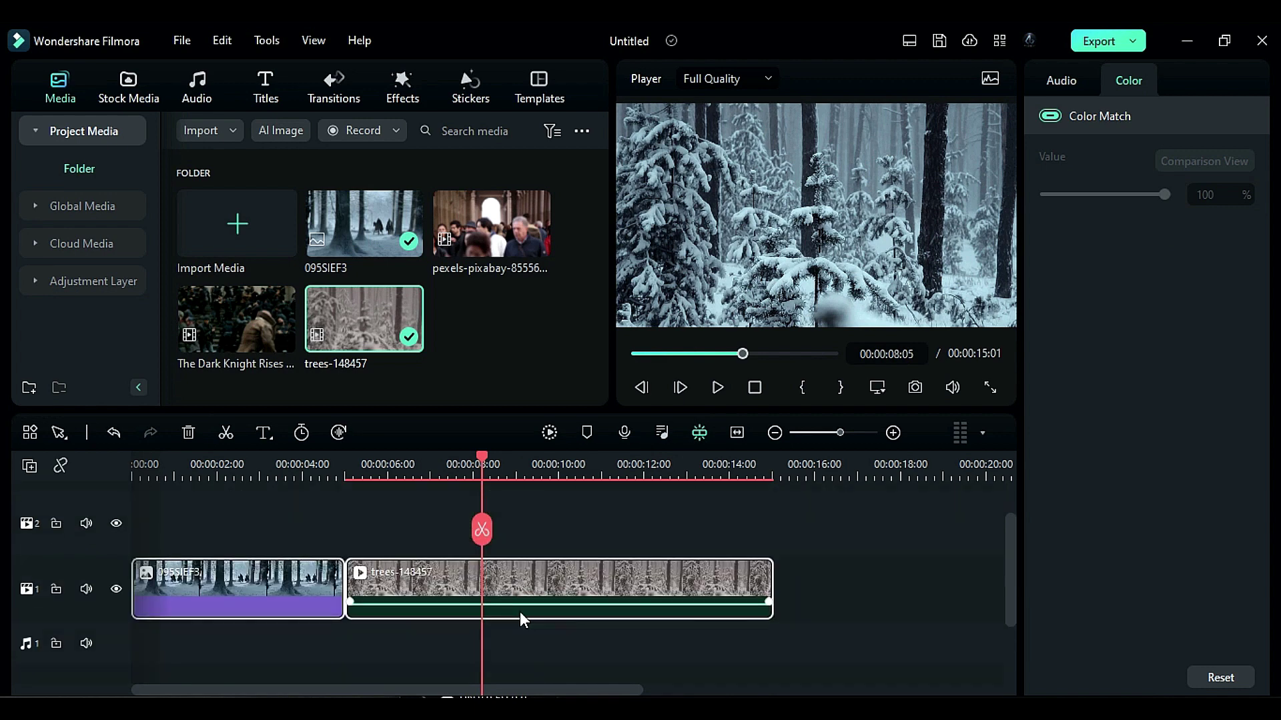
Clear the timeline, add the Dark Knight Rises clip, and cut it at 4:03, deleting the rest.
{"action": "key", "text": "ctrl+a"}
{"action": "key", "text": "Delete"}
{"action": "left_click_drag", "start_coordinate": [237, 319], "coordinate": [200, 580]}
{"action": "left_click_drag", "start_coordinate": [257, 466], "coordinate": [306, 535]}
{"action": "left_click", "coordinate": [307, 530]}
{"action": "left_click", "coordinate": [334, 591]}
{"action": "key", "text": "Delete"}
Add the crowd clip after it and color-match it to the reference.
{"action": "left_click_drag", "start_coordinate": [469, 256], "coordinate": [322, 584]}
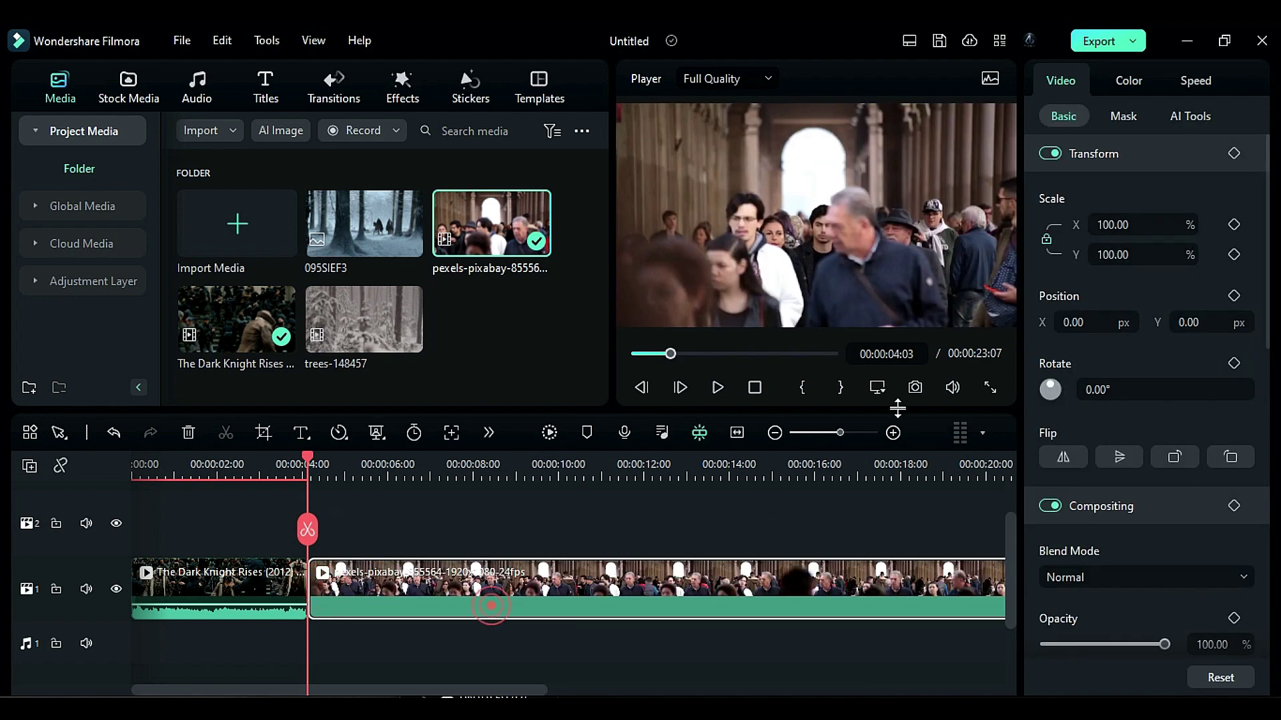
{"action": "left_click", "coordinate": [1127, 81]}
{"action": "left_click_drag", "start_coordinate": [1270, 171], "coordinate": [1267, 581]}
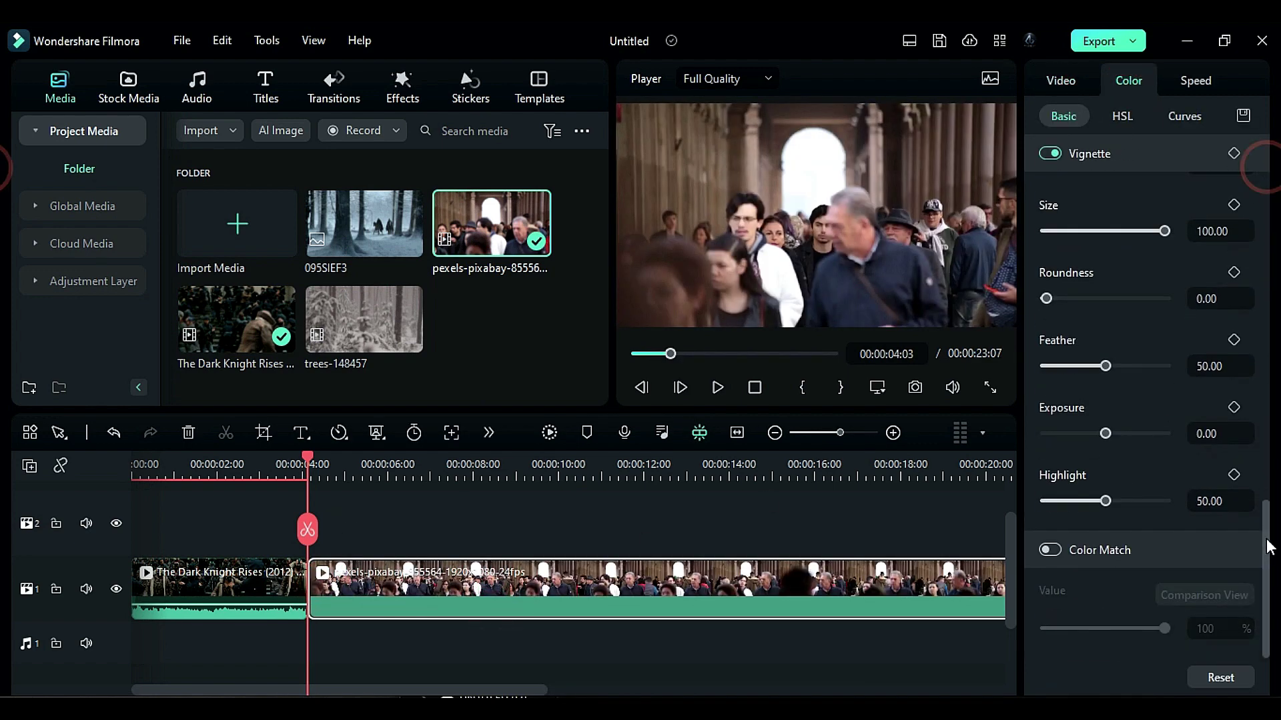
{"action": "left_click", "coordinate": [1052, 550]}
{"action": "left_click", "coordinate": [1187, 593]}
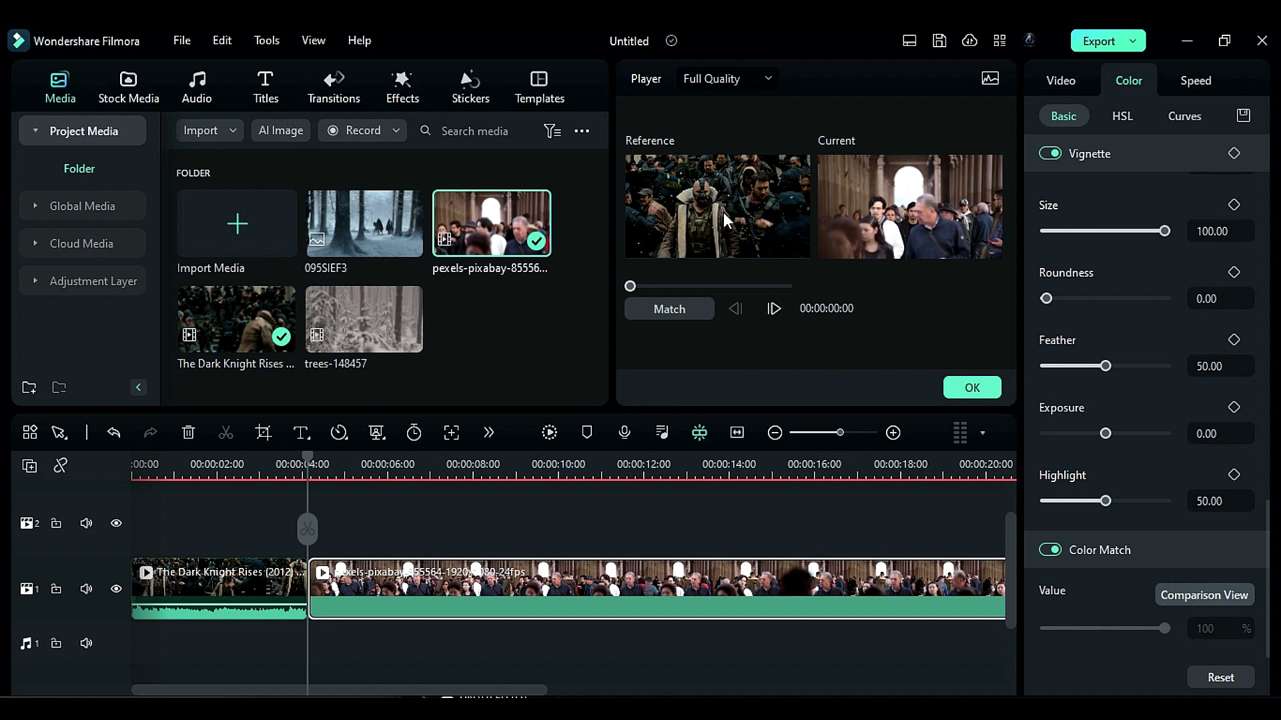
{"action": "left_click", "coordinate": [691, 314]}
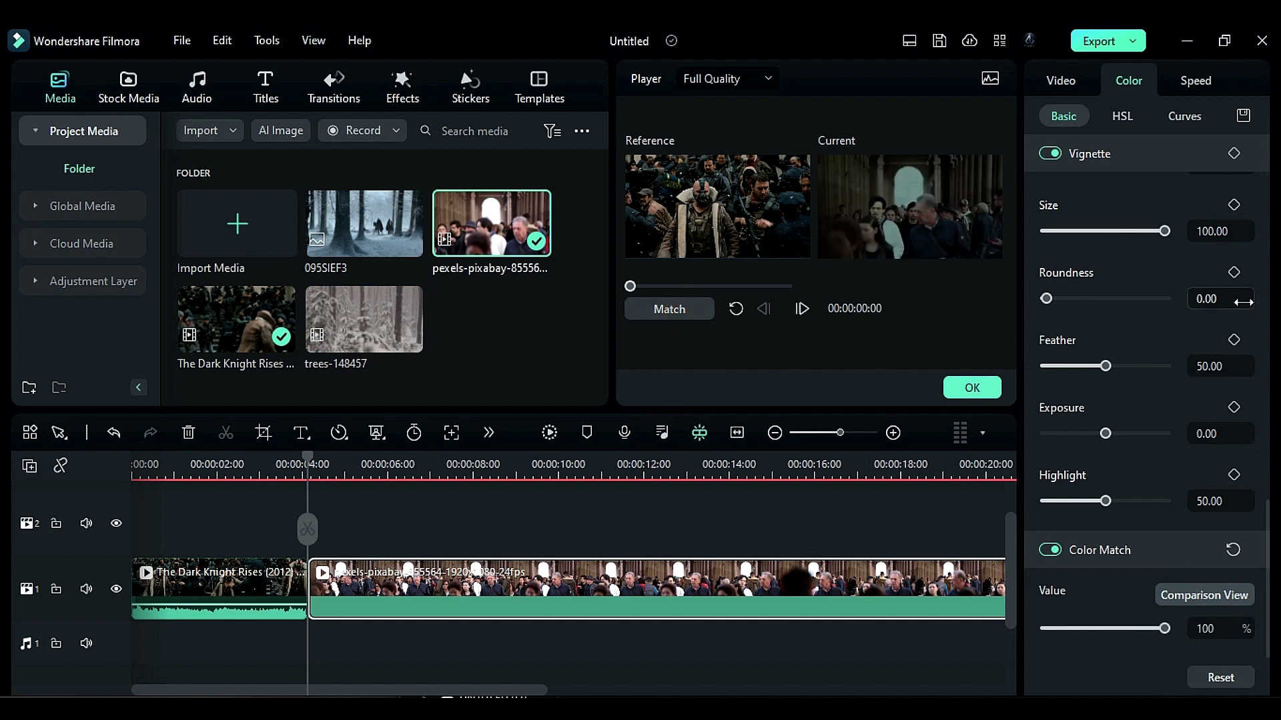
Set the crowd clip's Exposure -4, Brightness 20.83 and Contrast 53.60.
{"action": "scroll", "coordinate": [1220, 460], "scroll_direction": "up", "scroll_amount": 10}
{"action": "type", "text": "-4"}
{"action": "key", "text": "Tab"}
{"action": "type", "text": "20.83"}
{"action": "key", "text": "Tab"}
{"action": "type", "text": "53.6"}
{"action": "key", "text": "Tab"}
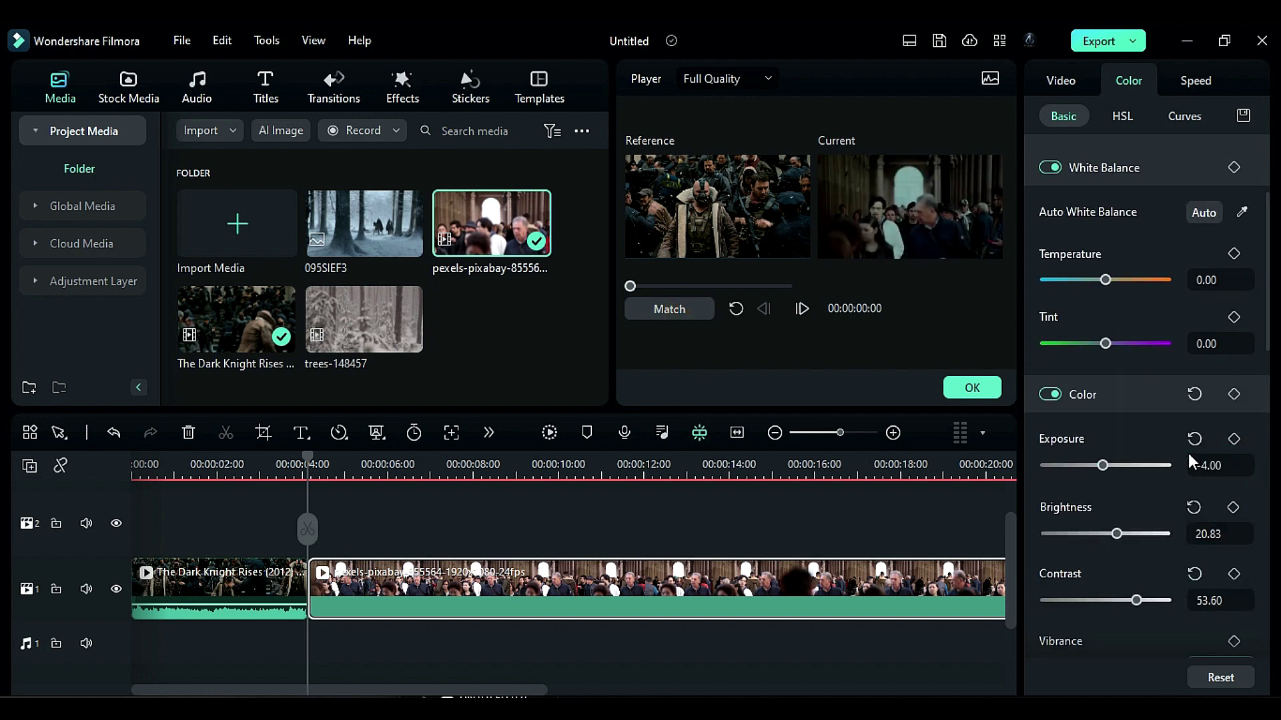
Set Vibrance 5.60, Saturation 0.60, Highlight 29.60 and Shadow 18.40.
{"action": "scroll", "coordinate": [1155, 478], "scroll_direction": "down", "scroll_amount": 1}
{"action": "type", "text": "5.6"}
{"action": "scroll", "coordinate": [1169, 491], "scroll_direction": "down", "scroll_amount": 3}
{"action": "key", "text": "Tab"}
{"action": "type", "text": "0.6"}
{"action": "key", "text": "Tab"}
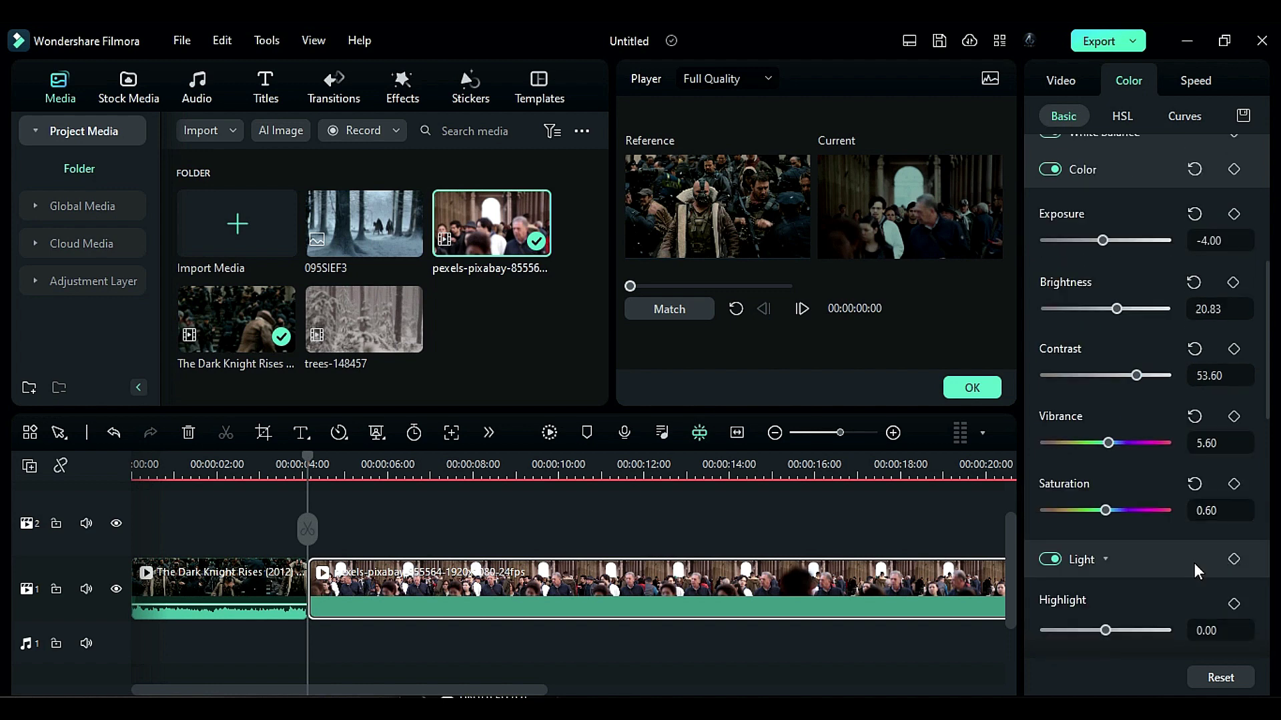
{"action": "scroll", "coordinate": [1211, 530], "scroll_direction": "down", "scroll_amount": 3}
{"action": "type", "text": "29.6"}
{"action": "key", "text": "Tab"}
{"action": "type", "text": "18.4"}
{"action": "key", "text": "Tab"}
Set White 10.20, then shift HSL orange hue and set orange saturation 88.80, luminance 100.
{"action": "type", "text": "10.2"}
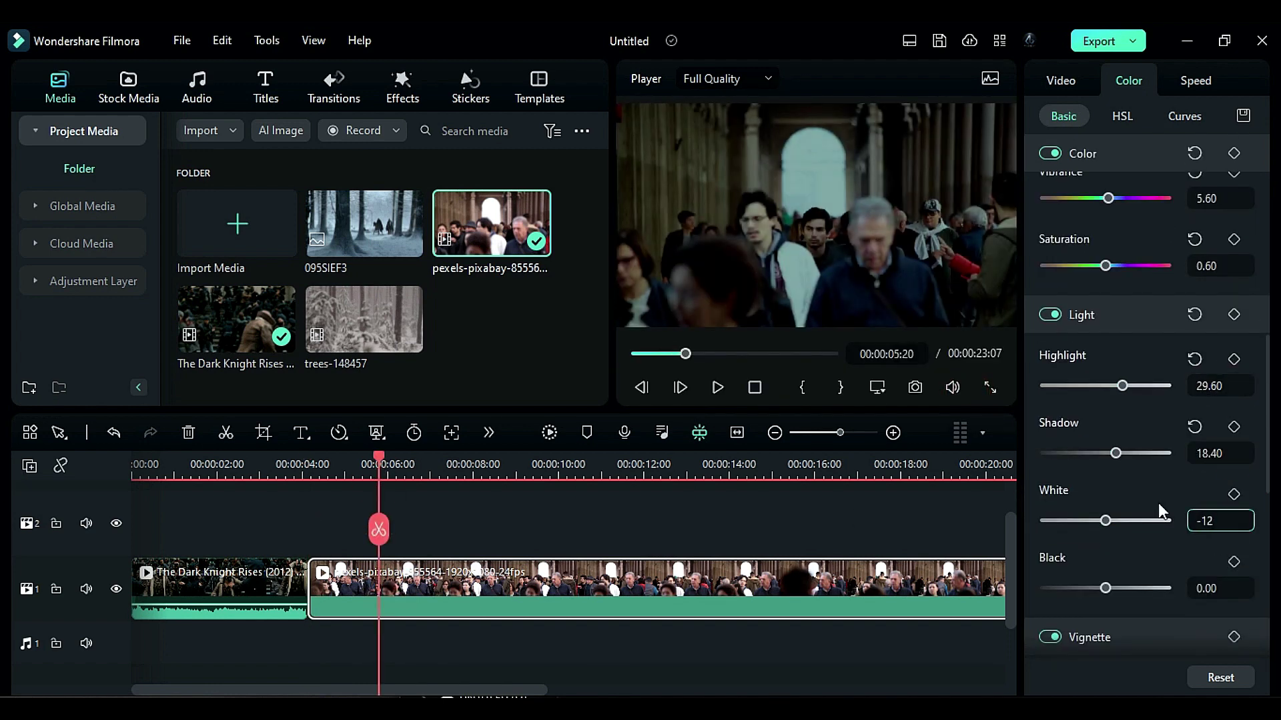
{"action": "key", "text": "Tab"}
{"action": "left_click", "coordinate": [1122, 119]}
{"action": "left_click", "coordinate": [1080, 201]}
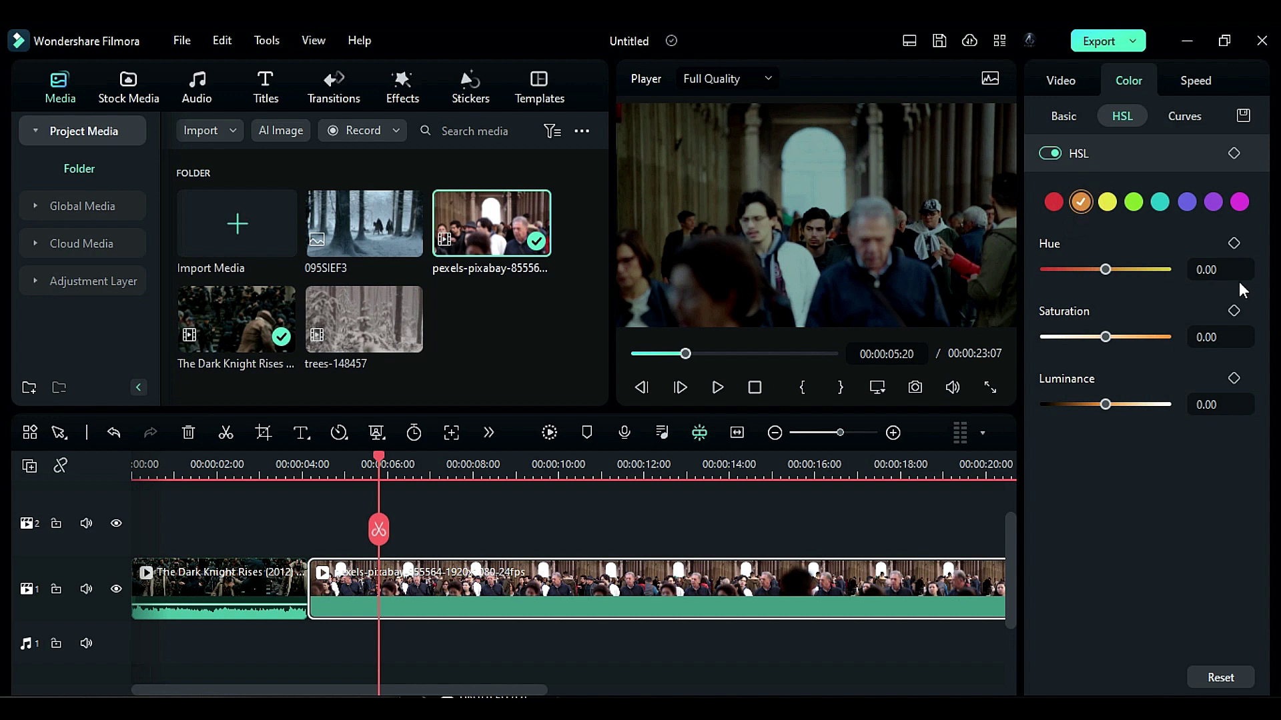
{"action": "left_click", "coordinate": [1198, 269]}
{"action": "type", "text": "2"}
{"action": "type", "text": "2.4"}
{"action": "key", "text": "Tab"}
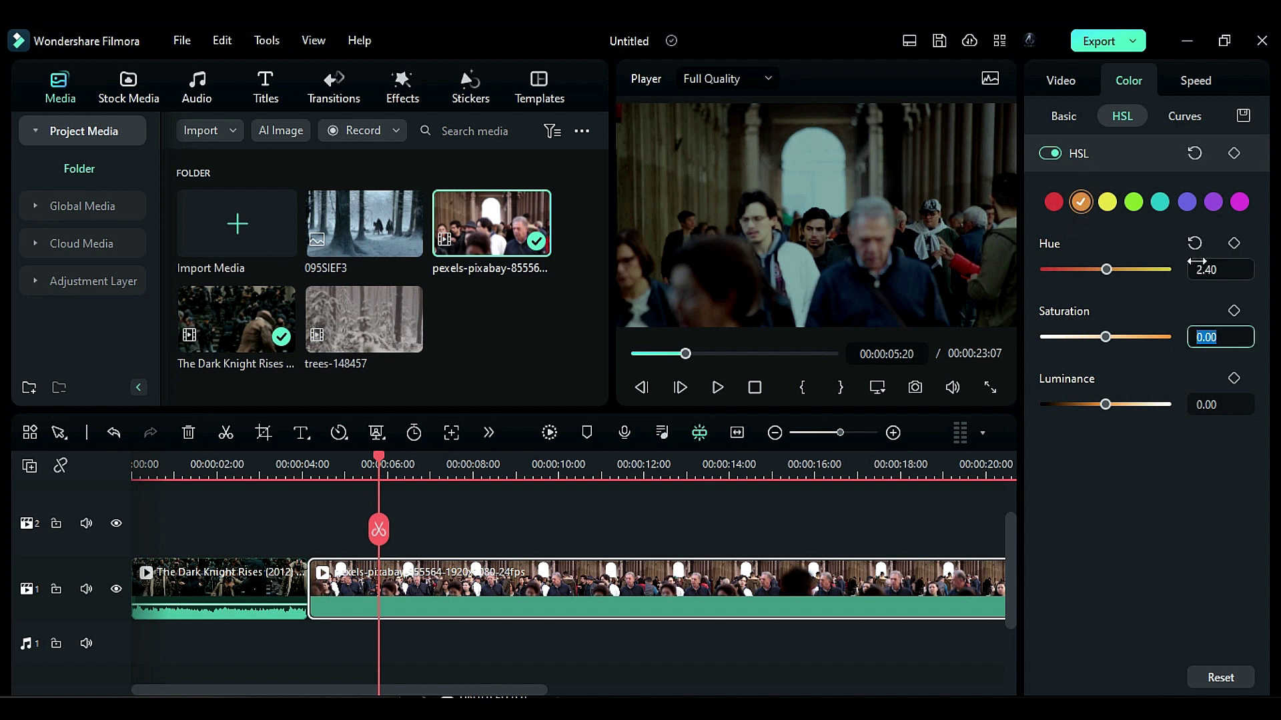
{"action": "type", "text": "88.8"}
{"action": "key", "text": "Tab"}
{"action": "type", "text": "100"}
{"action": "key", "text": "Return"}
Set HSL yellow hue -40.80, saturation 12 and luminance 100.
{"action": "left_click", "coordinate": [1107, 202]}
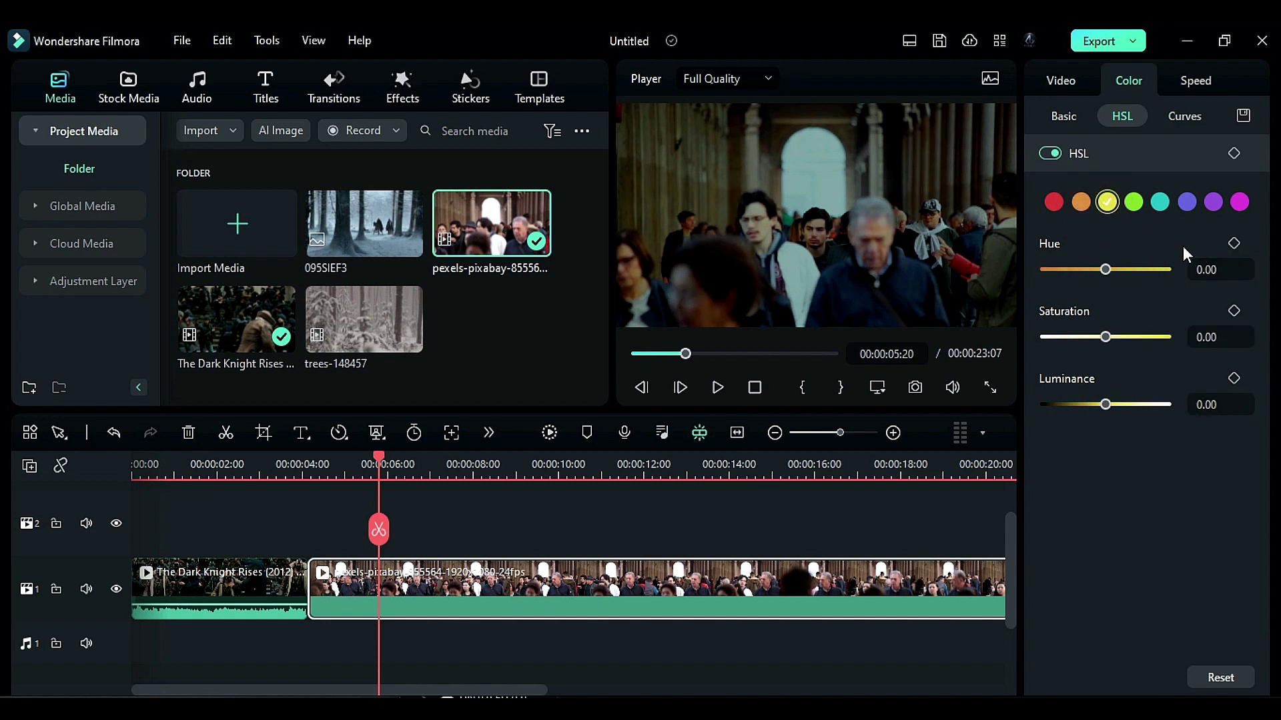
{"action": "type", "text": "-40.8"}
{"action": "key", "text": "Tab"}
{"action": "type", "text": "12"}
{"action": "key", "text": "Tab"}
{"action": "type", "text": "100"}
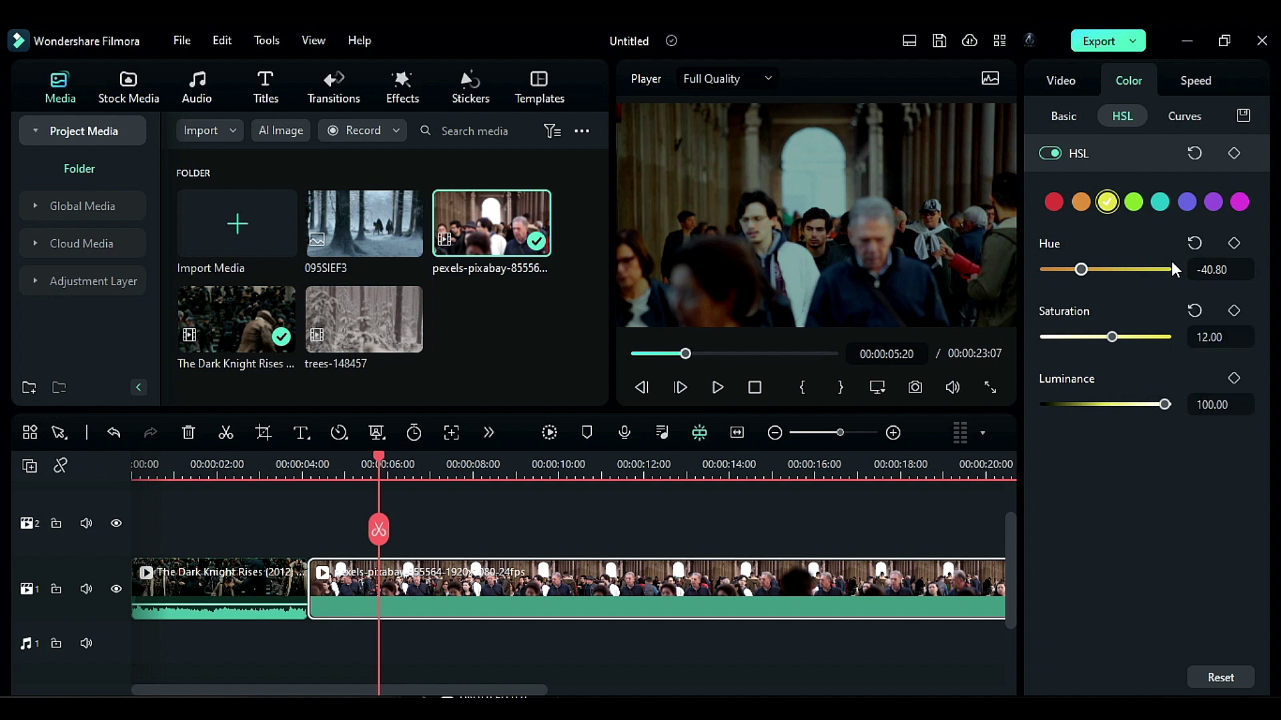
{"action": "key", "text": "Return"}
Add a raised midpoint and lowered shadow point to the brightness curve, and nudge the red curve.
{"action": "left_click", "coordinate": [1184, 116]}
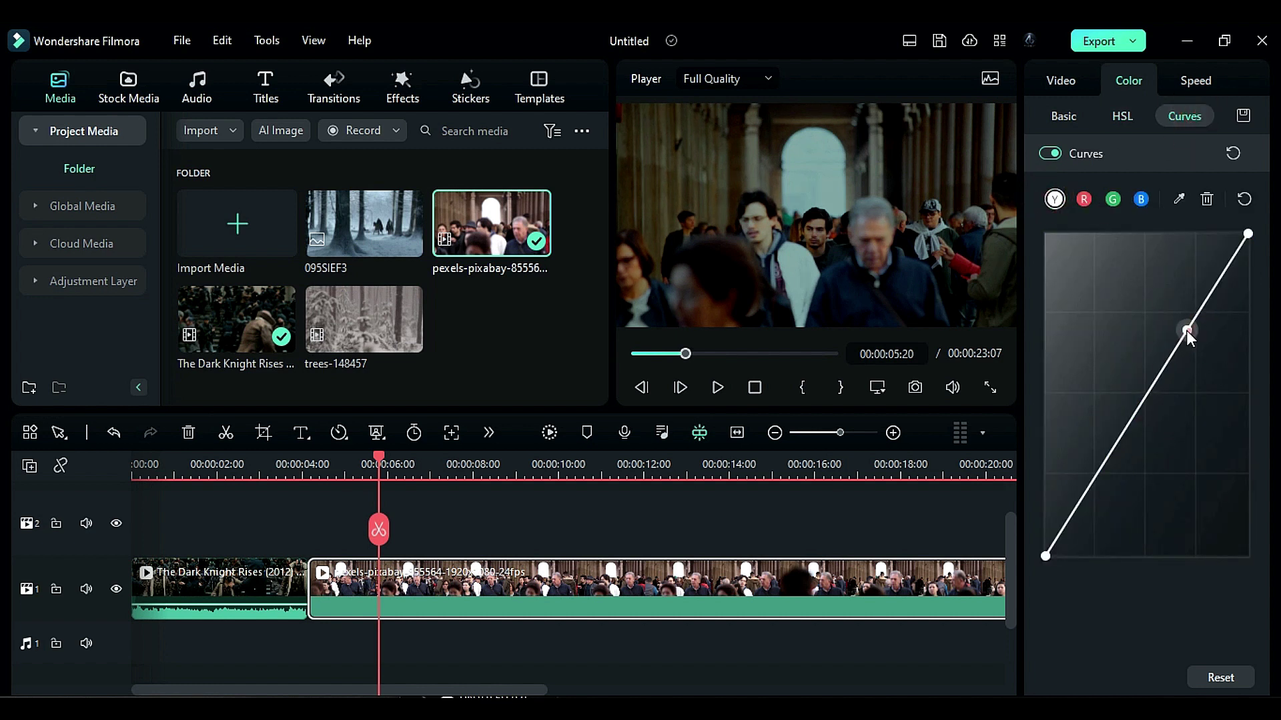
{"action": "left_click_drag", "start_coordinate": [1186, 331], "coordinate": [1174, 316]}
{"action": "left_click", "coordinate": [1159, 363]}
{"action": "left_click_drag", "start_coordinate": [1158, 363], "coordinate": [1106, 441]}
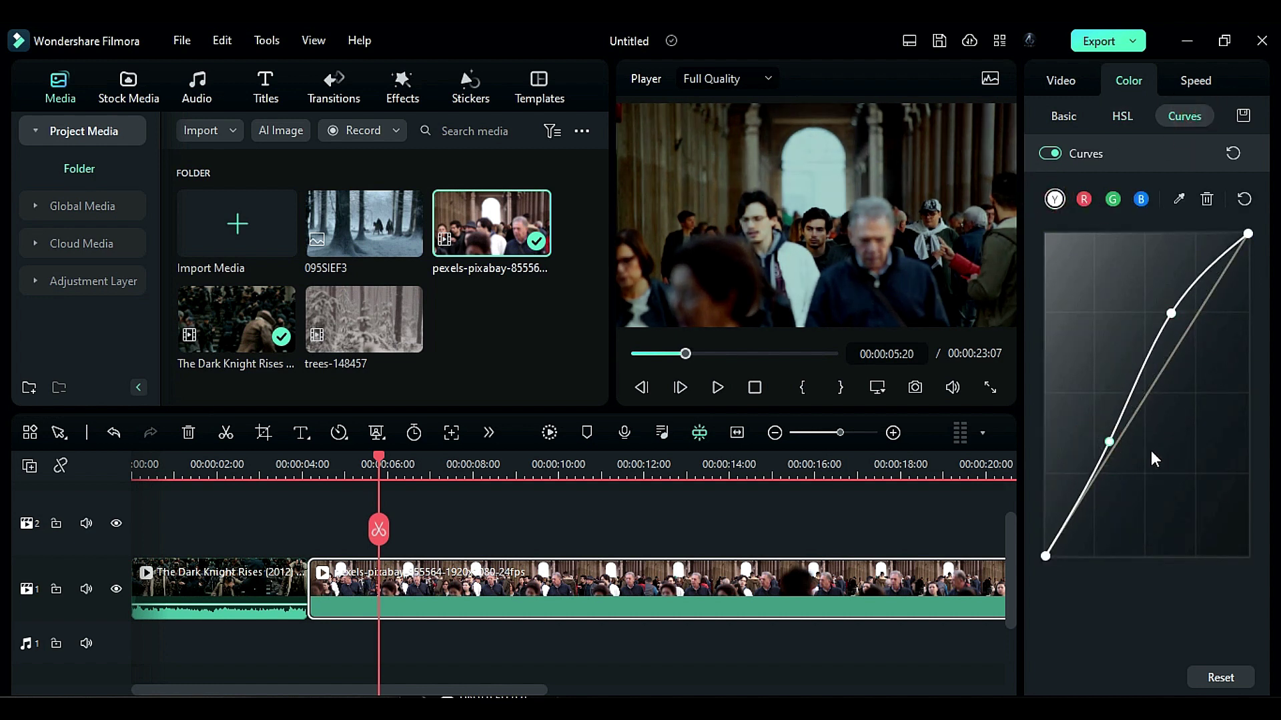
{"action": "left_click", "coordinate": [1084, 199]}
{"action": "left_click", "coordinate": [1147, 402]}
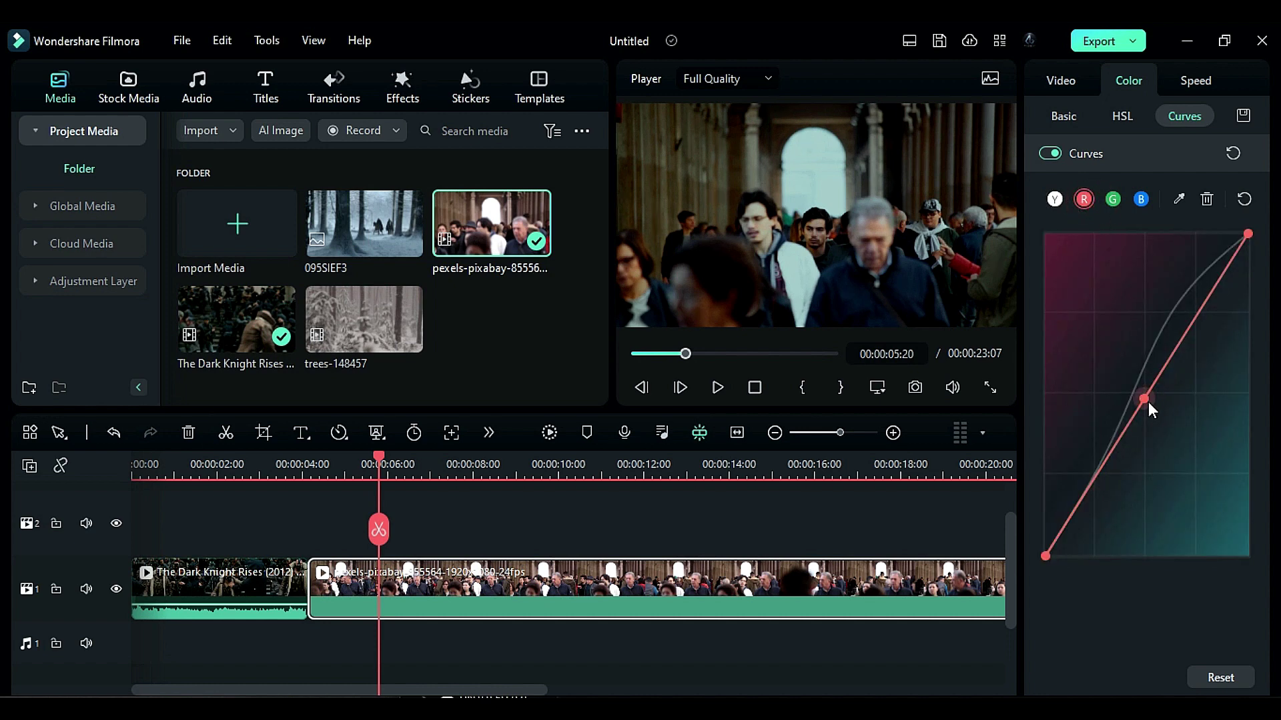
{"action": "left_click_drag", "start_coordinate": [1147, 402], "coordinate": [1134, 397]}
Add the NewBlue FX Film Color effect to the crowd clip.
{"action": "left_click", "coordinate": [402, 86]}
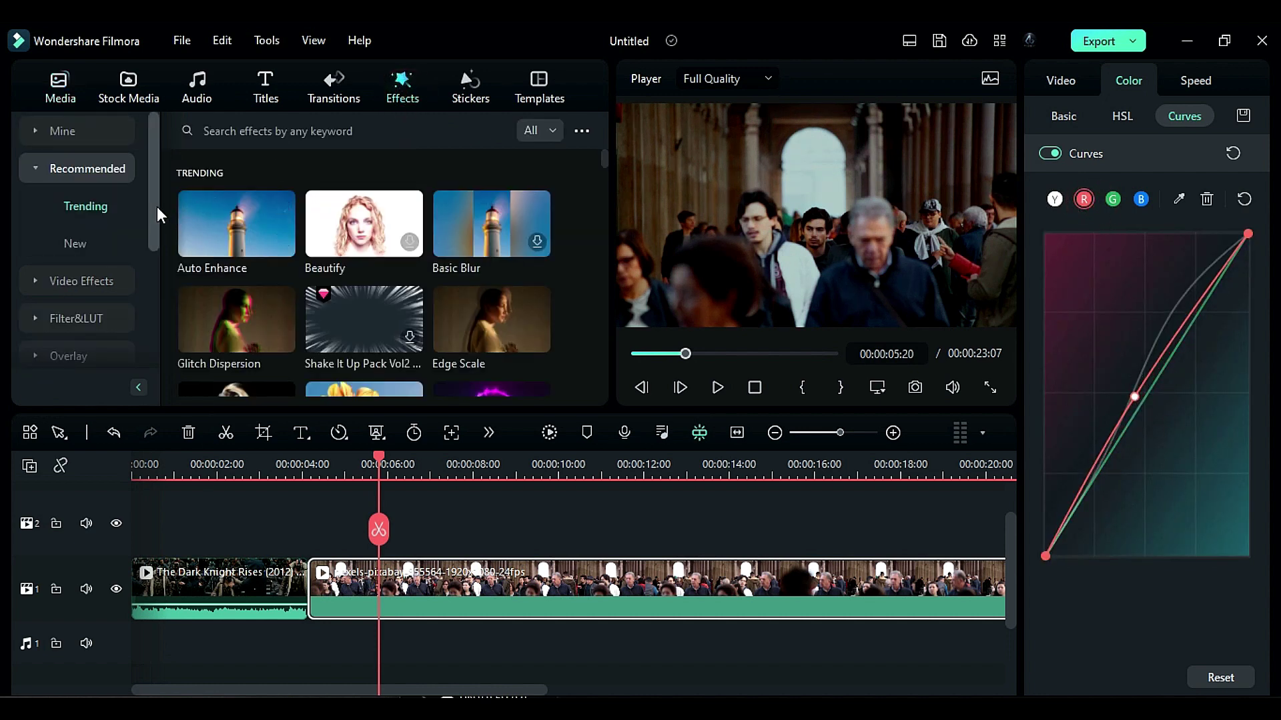
{"action": "left_click", "coordinate": [66, 244]}
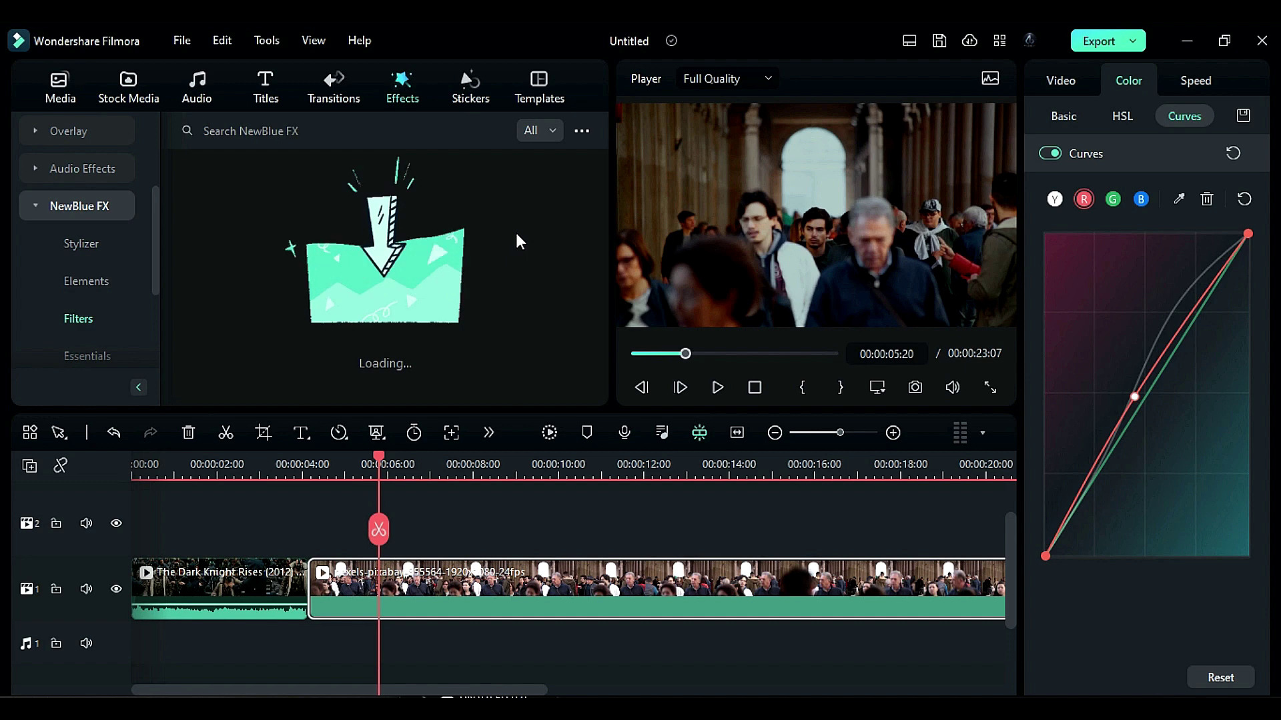
{"action": "scroll", "coordinate": [603, 193], "scroll_direction": "down", "scroll_amount": 5}
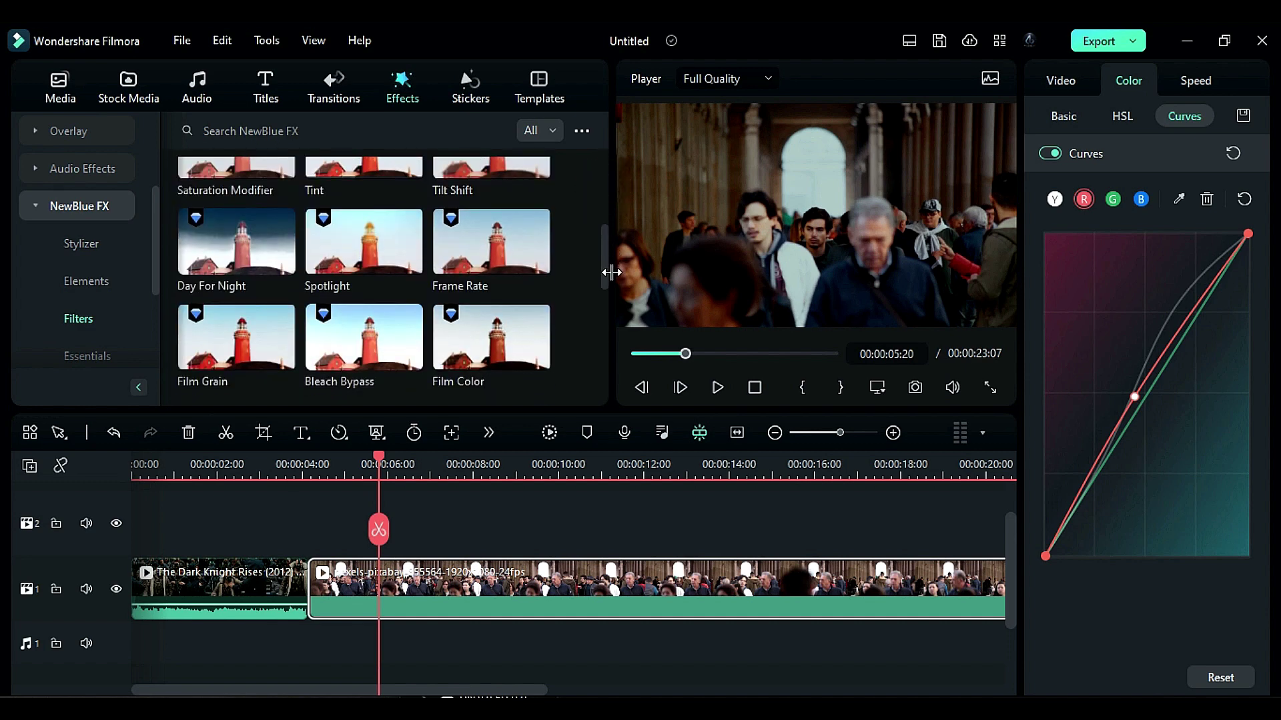
{"action": "left_click_drag", "start_coordinate": [485, 344], "coordinate": [507, 587]}
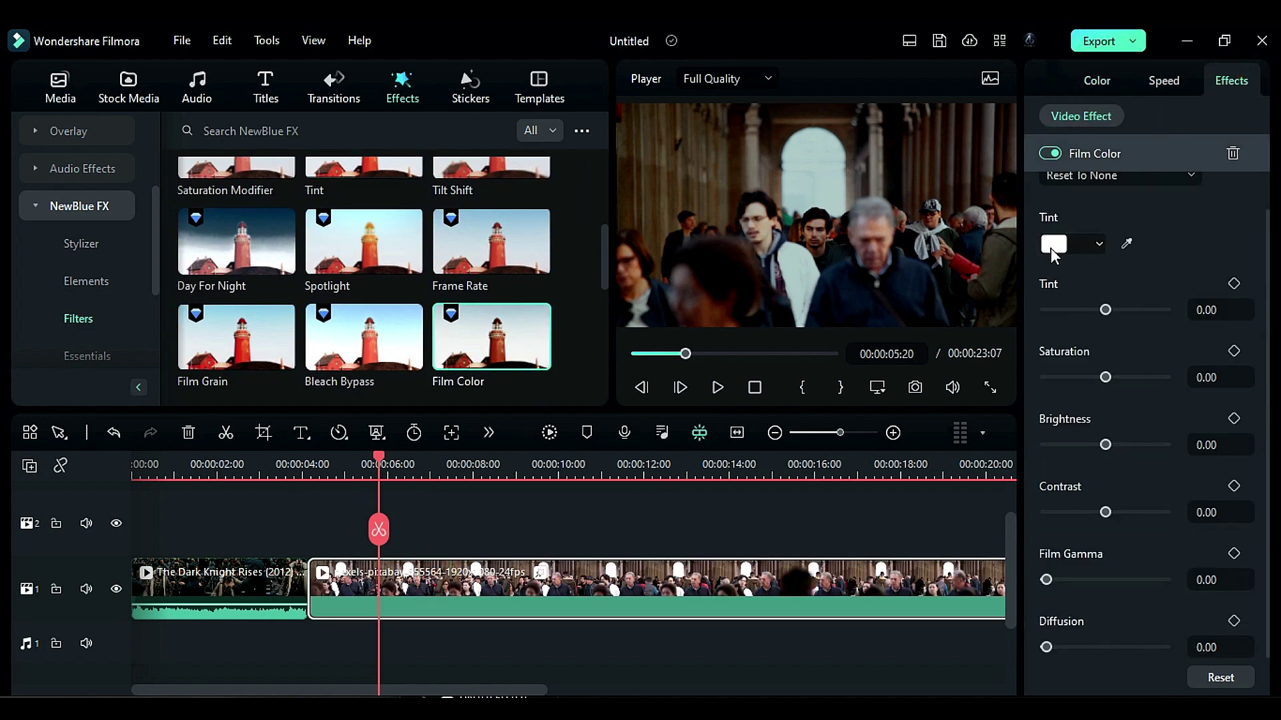
Set Film Color tint -18.40, brightness -18.40, contrast -5.60, gamma 24, then add Bleach Bypass.
{"action": "left_click", "coordinate": [1209, 308]}
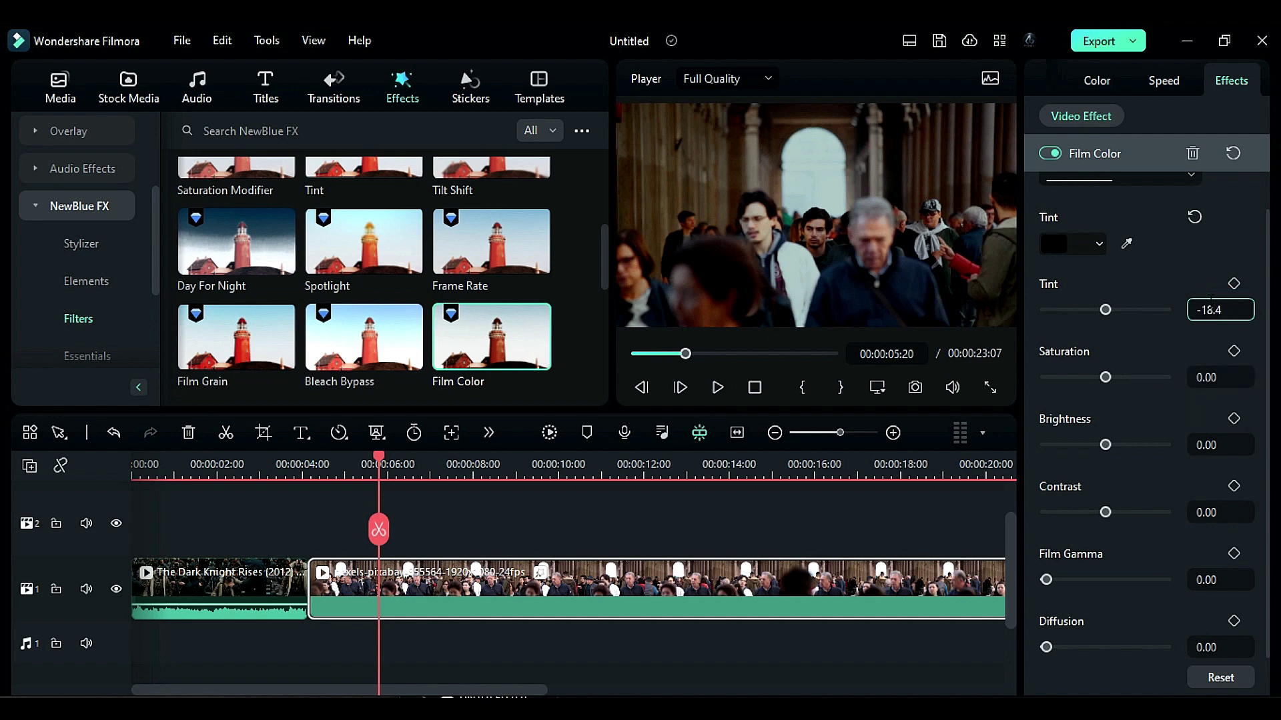
{"action": "key", "text": "Tab"}
{"action": "key", "text": "Tab"}
{"action": "type", "text": "-1"}
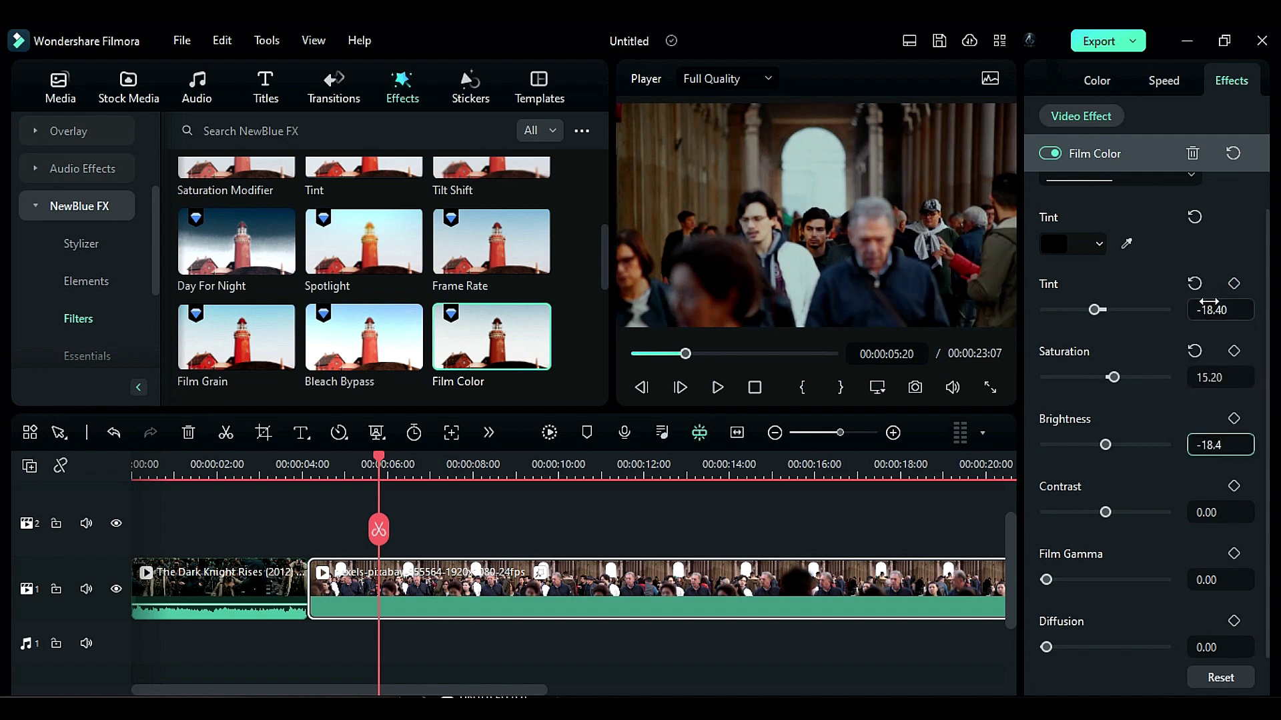
{"action": "key", "text": "Tab"}
{"action": "type", "text": "-5.6"}
{"action": "key", "text": "Tab"}
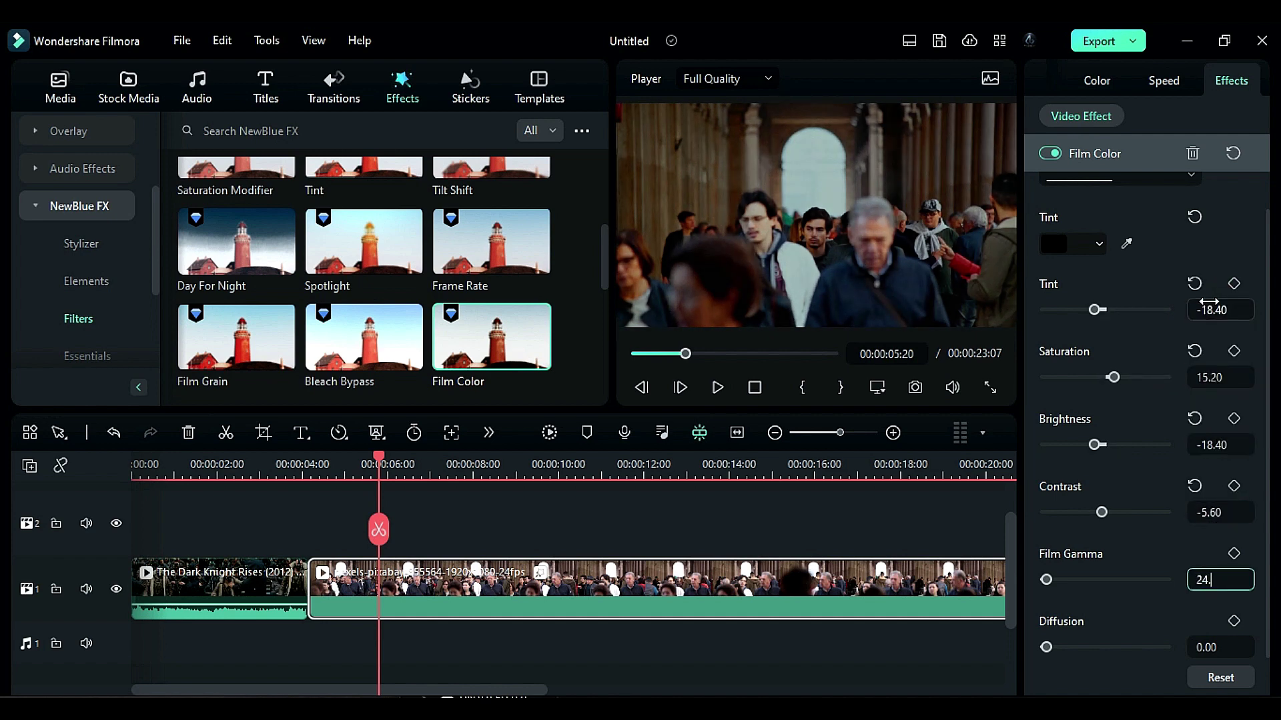
{"action": "type", "text": "24"}
{"action": "key", "text": "Tab"}
{"action": "type", "text": "18.4"}
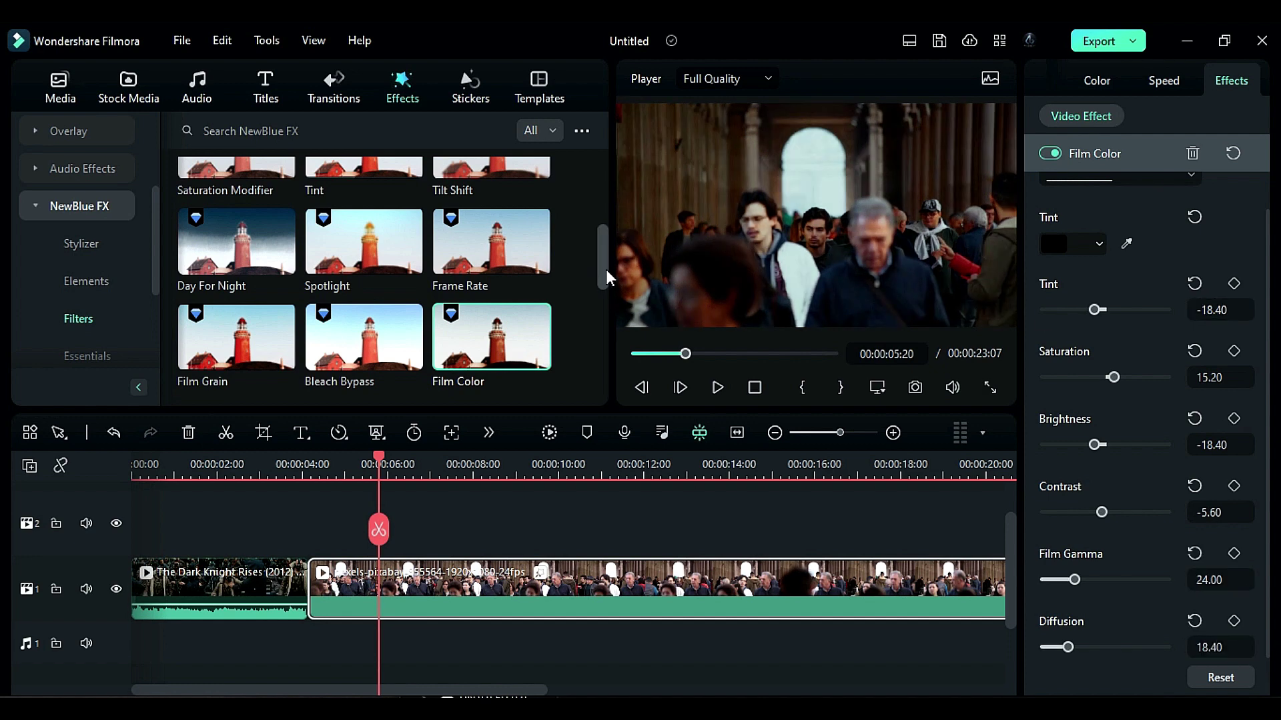
{"action": "left_click_drag", "start_coordinate": [408, 318], "coordinate": [394, 585]}
{"action": "left_click", "coordinate": [1230, 242]}
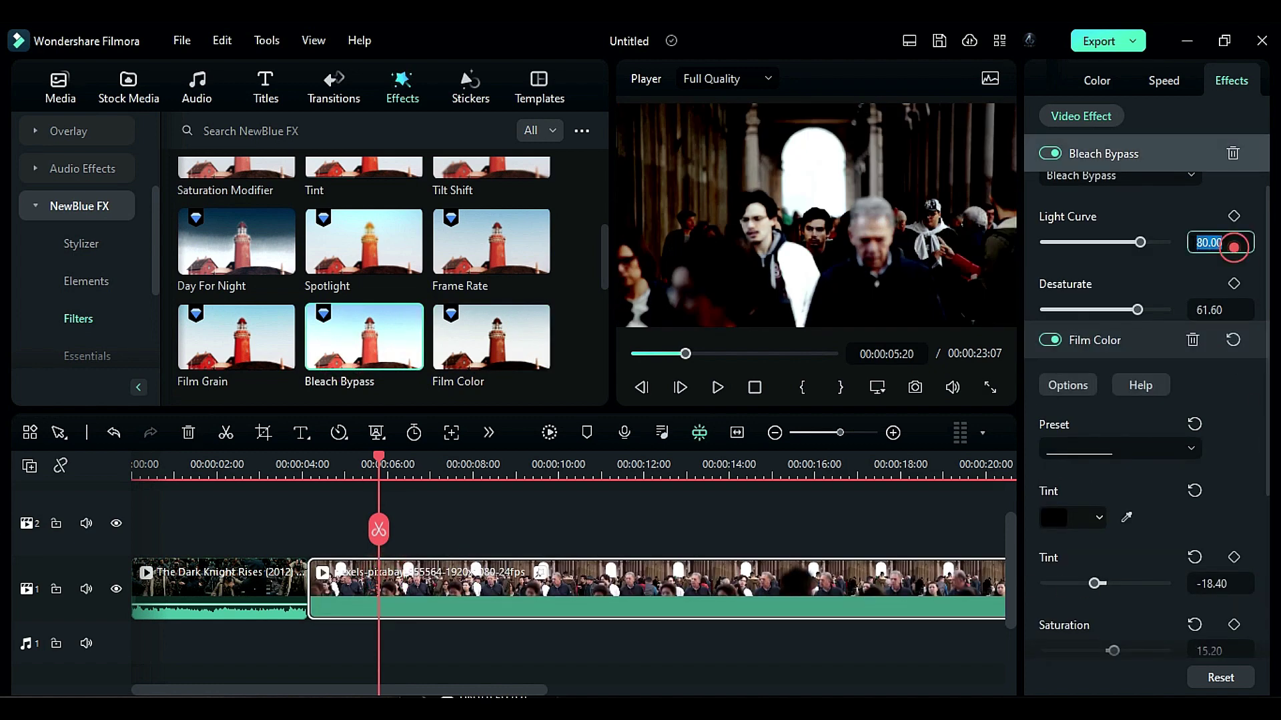
Set Bleach Bypass Light Curve to 25.60 and Desaturate to 42.20.
{"action": "type", "text": "25.6"}
{"action": "key", "text": "Tab"}
{"action": "type", "text": "42.2"}
{"action": "scroll", "coordinate": [142, 268], "scroll_direction": "down", "scroll_amount": 5}
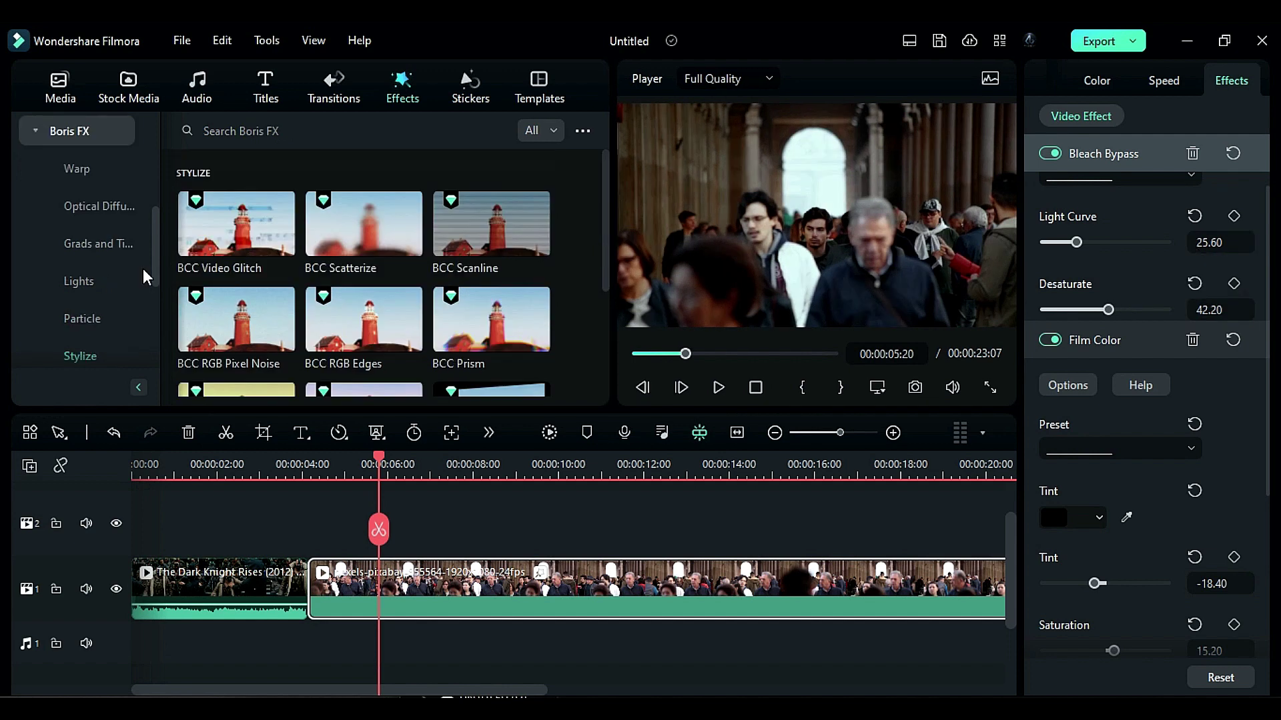
Add BCC Skin Tone from Boris FX Grads and Tints with a tan tone and Preserve Highlights 24.
{"action": "left_click", "coordinate": [93, 243]}
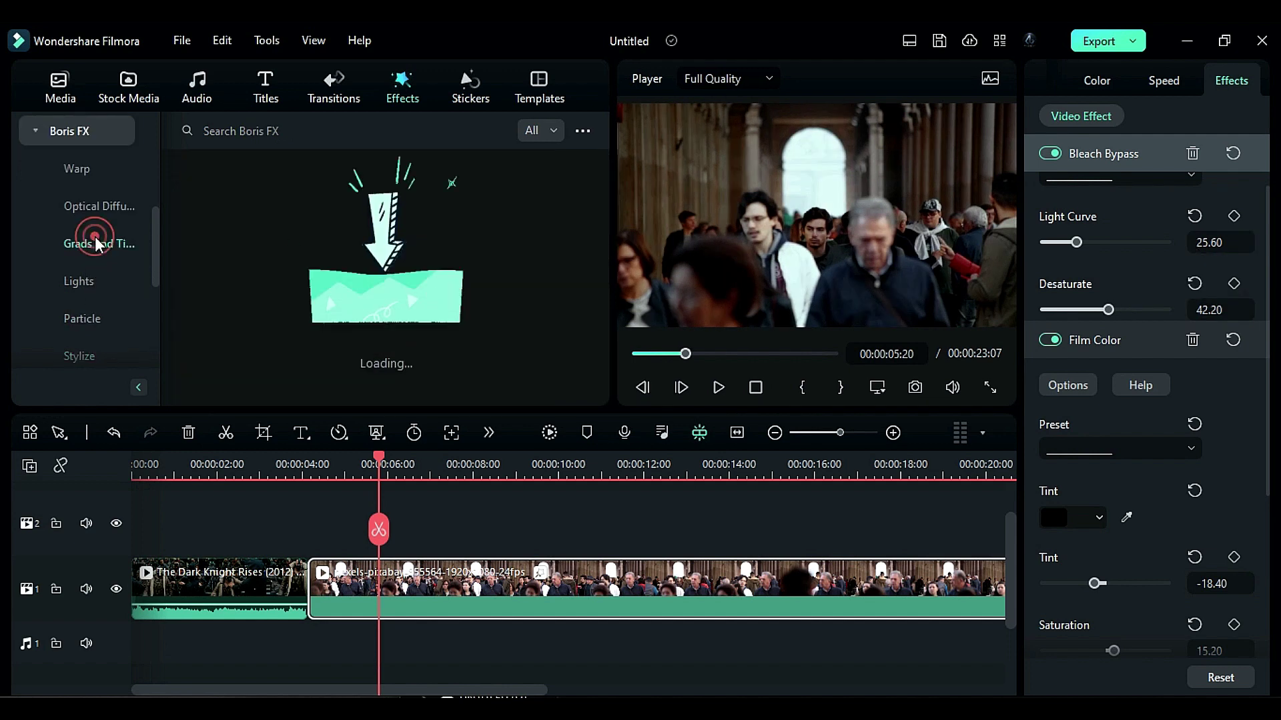
{"action": "left_click_drag", "start_coordinate": [598, 254], "coordinate": [601, 358]}
{"action": "left_click_drag", "start_coordinate": [347, 340], "coordinate": [442, 578]}
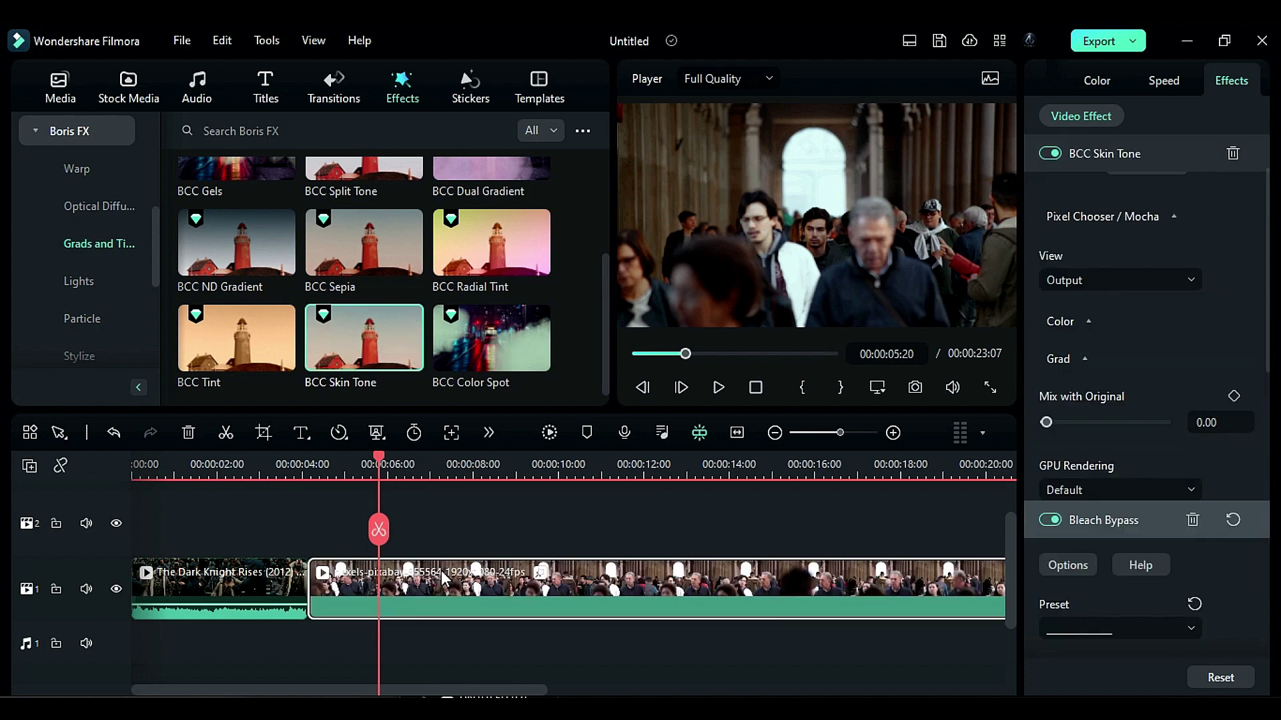
{"action": "left_click", "coordinate": [1088, 321]}
{"action": "left_click", "coordinate": [1075, 380]}
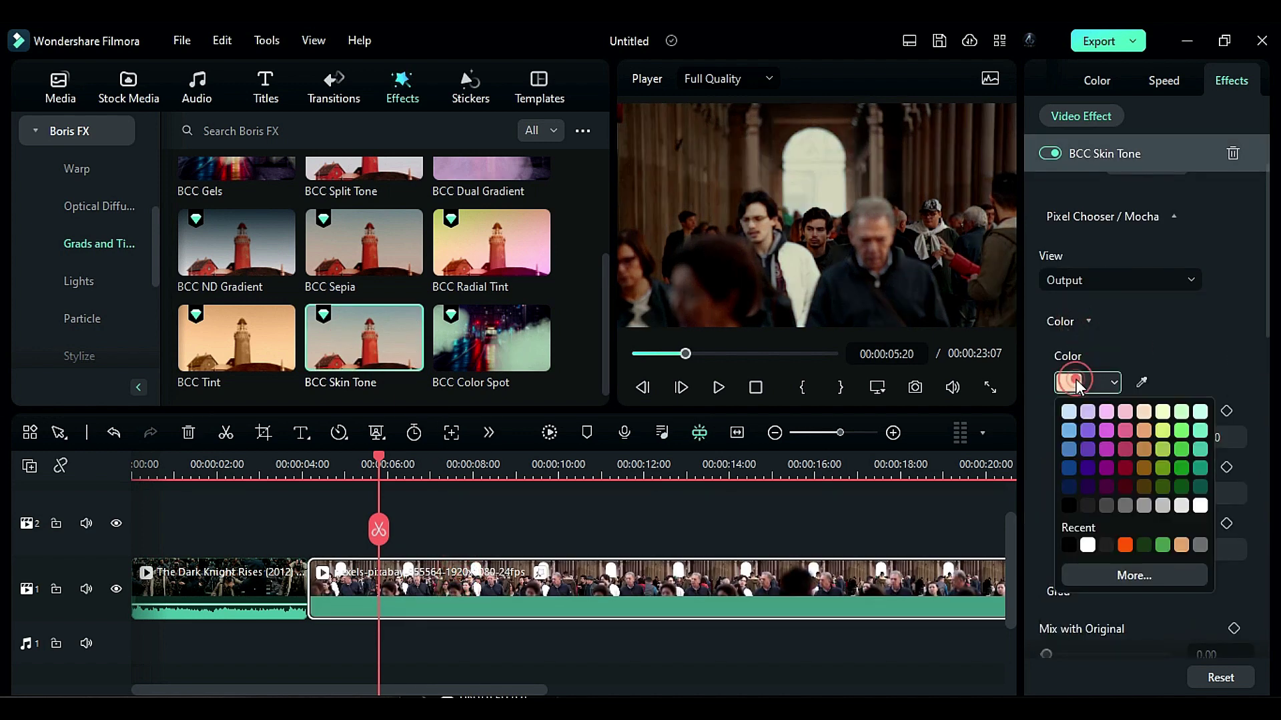
{"action": "left_click", "coordinate": [1142, 431]}
{"action": "left_click", "coordinate": [1208, 494]}
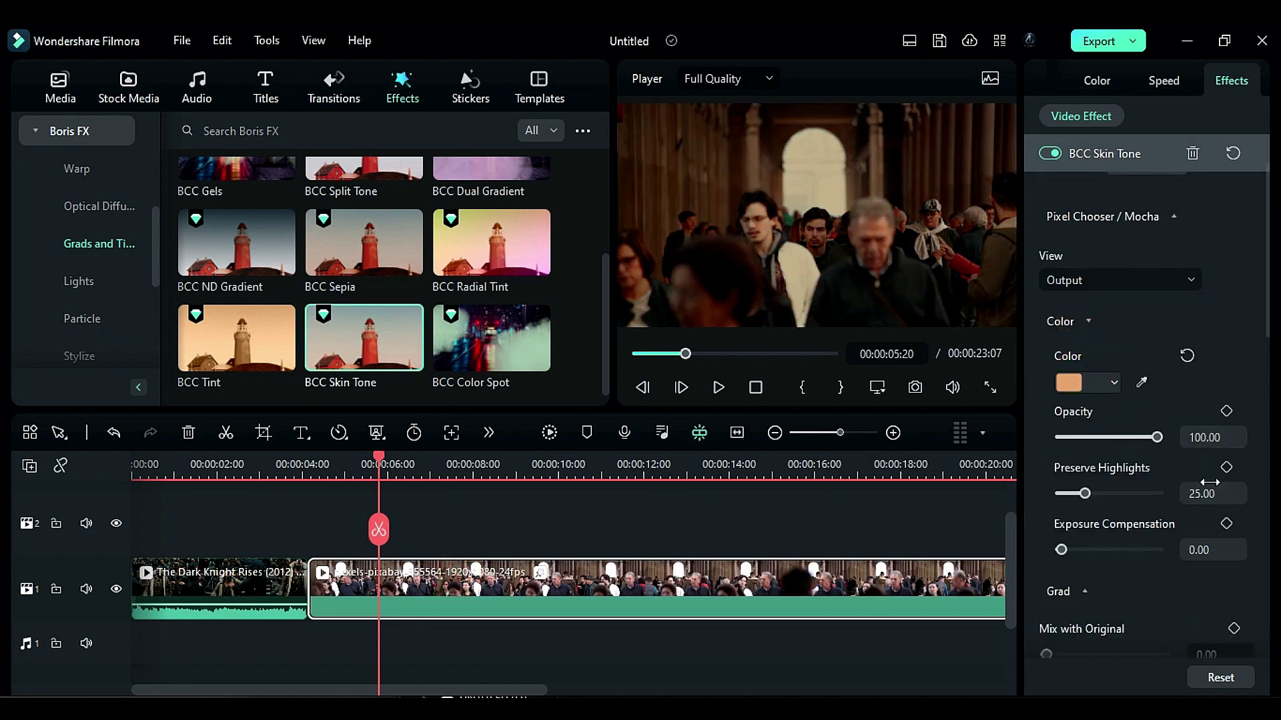
Enable the Skin Tone grad with ND Brightness 35.60 and Size 199.
{"action": "scroll", "coordinate": [1131, 495], "scroll_direction": "down", "scroll_amount": 5}
{"action": "left_click", "coordinate": [1085, 341]}
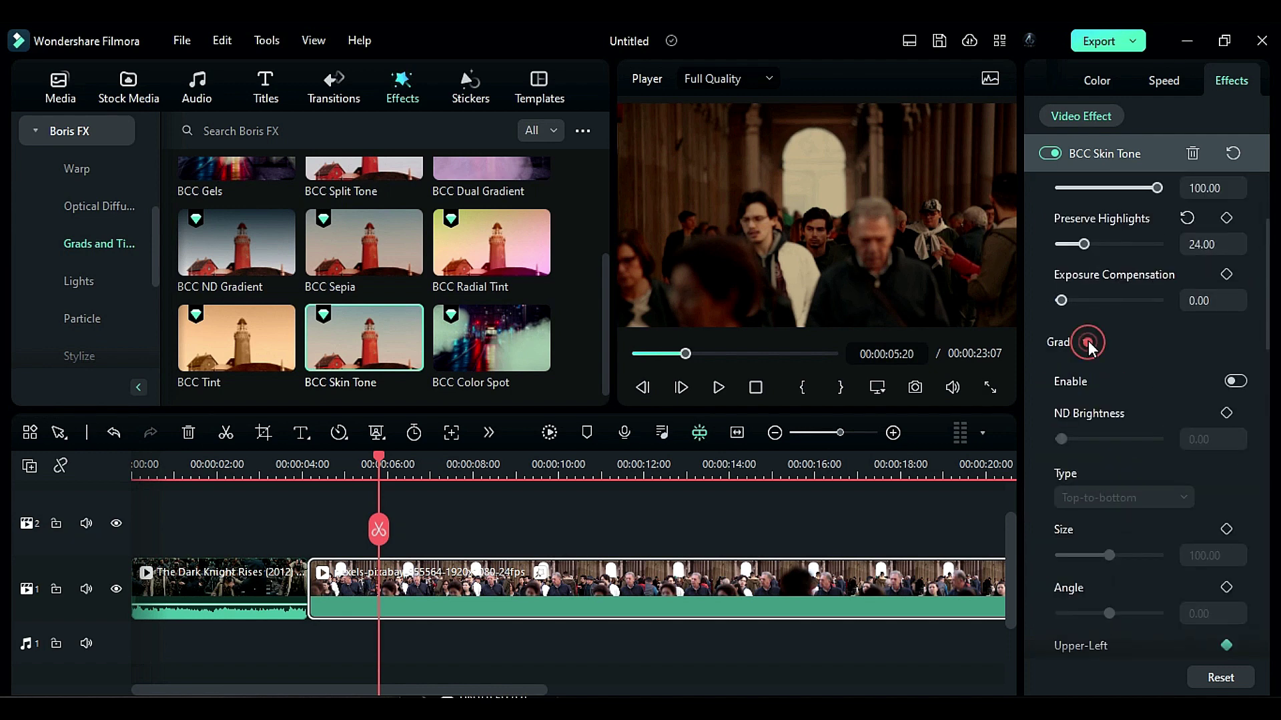
{"action": "left_click", "coordinate": [1237, 380]}
{"action": "left_click", "coordinate": [1216, 442]}
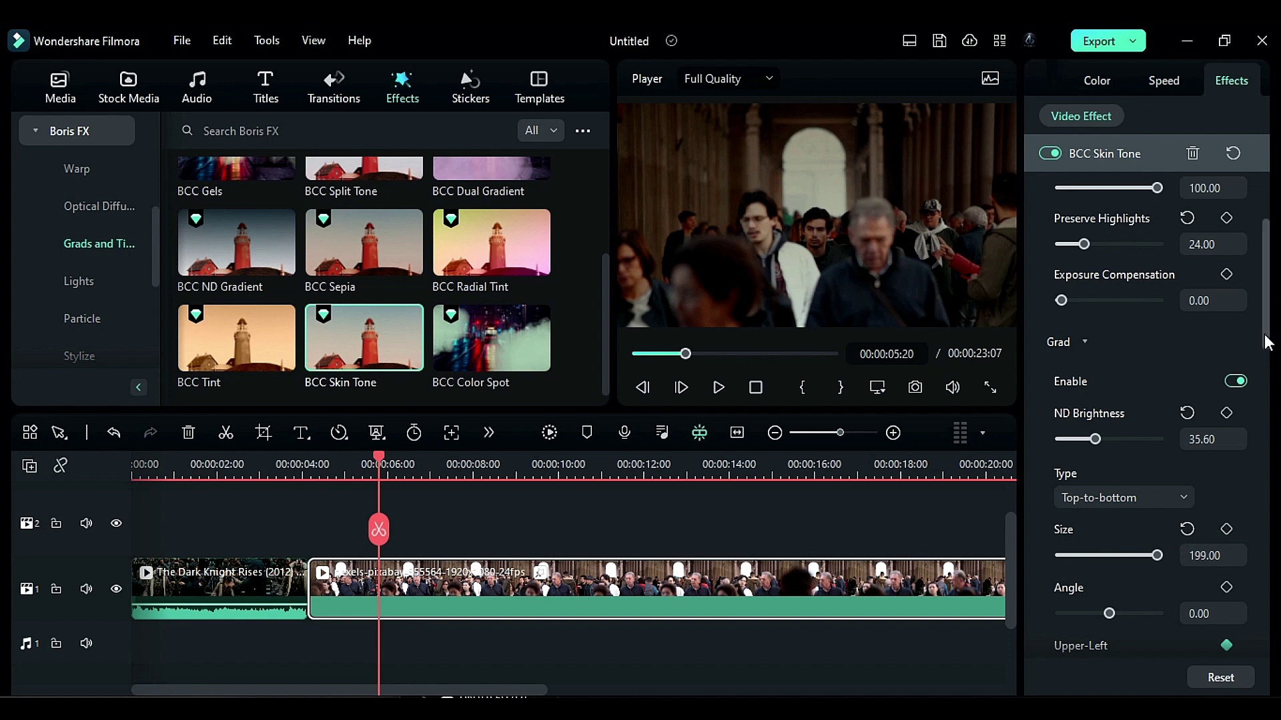
{"action": "scroll", "coordinate": [1050, 468], "scroll_direction": "down", "scroll_amount": 6}
Set the orange HSL to hue 57.14, saturation 15.87, luminance -100, then jump to 00:00:04:02.
{"action": "left_click", "coordinate": [1096, 80]}
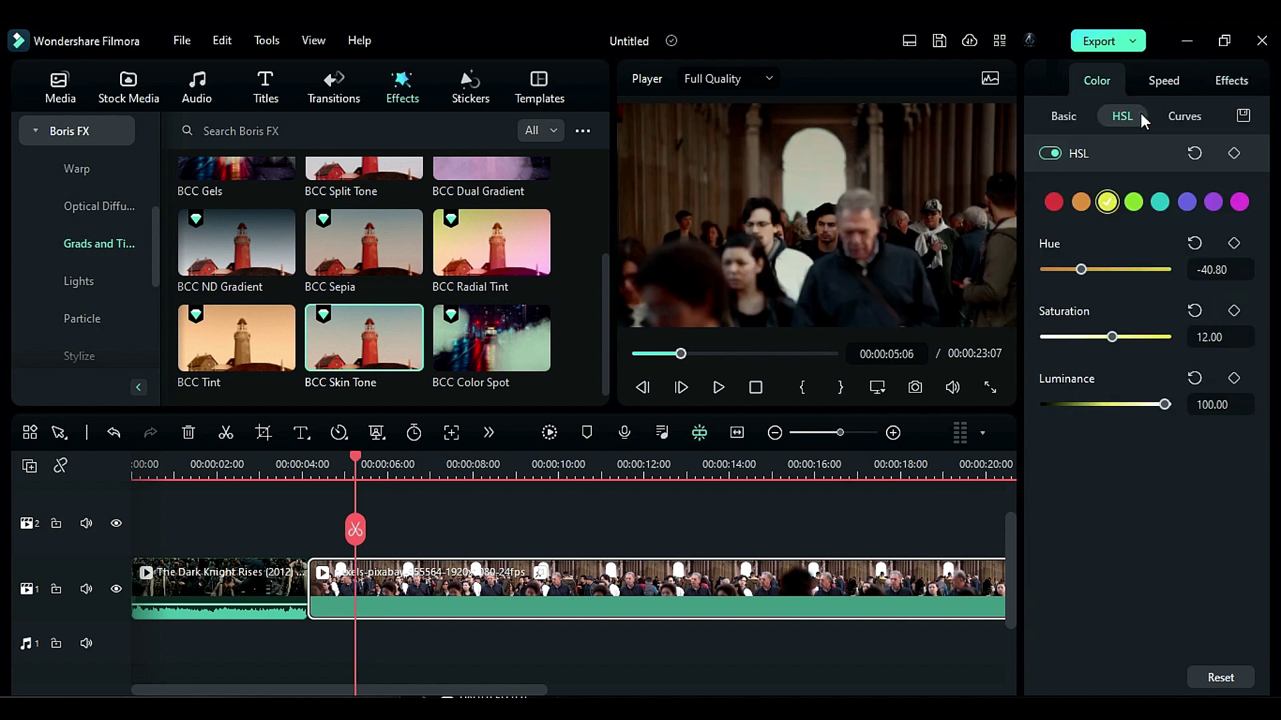
{"action": "left_click", "coordinate": [1139, 114]}
{"action": "left_click", "coordinate": [1080, 202]}
{"action": "left_click_drag", "start_coordinate": [1105, 269], "coordinate": [1140, 288]}
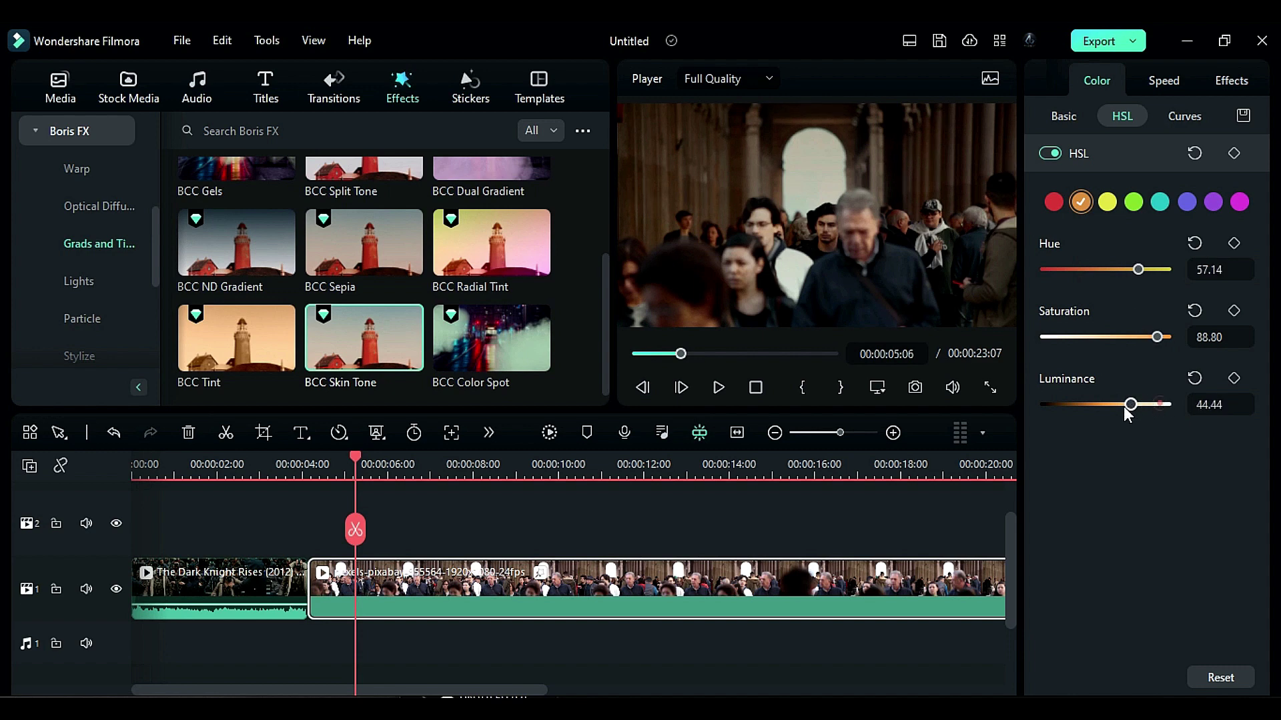
{"action": "left_click_drag", "start_coordinate": [1124, 407], "coordinate": [1017, 407]}
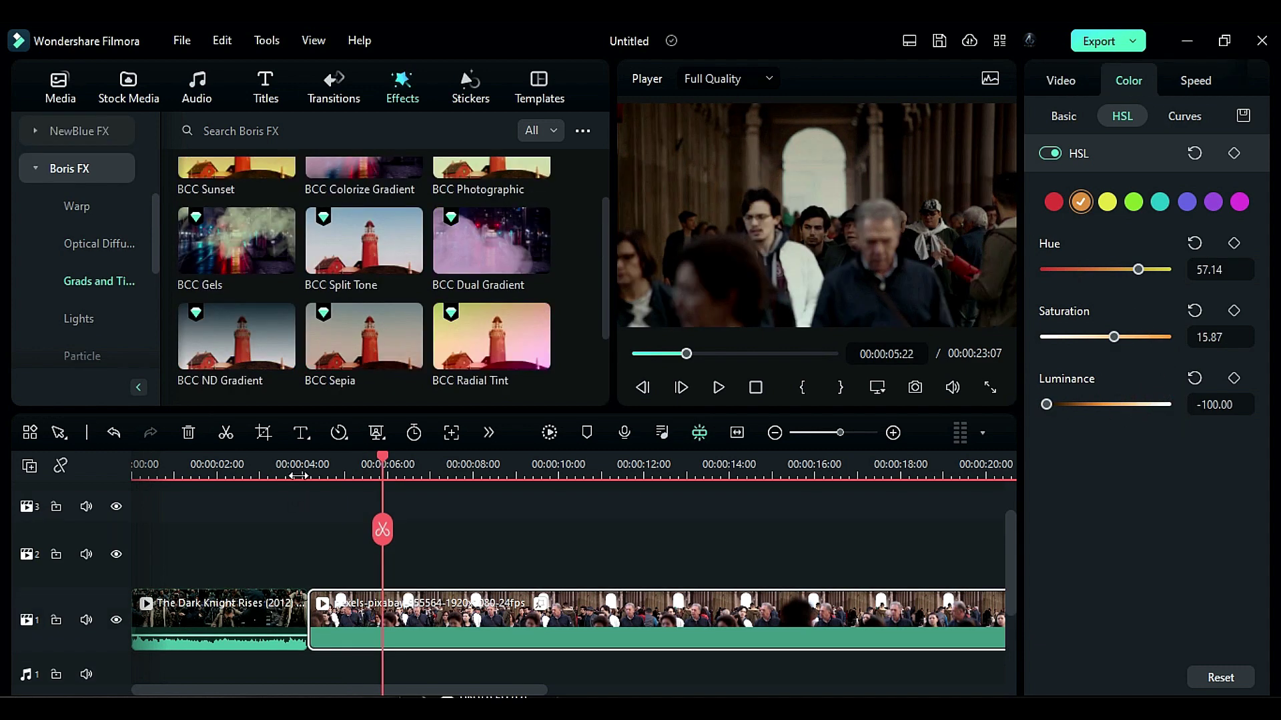
{"action": "left_click", "coordinate": [305, 475]}
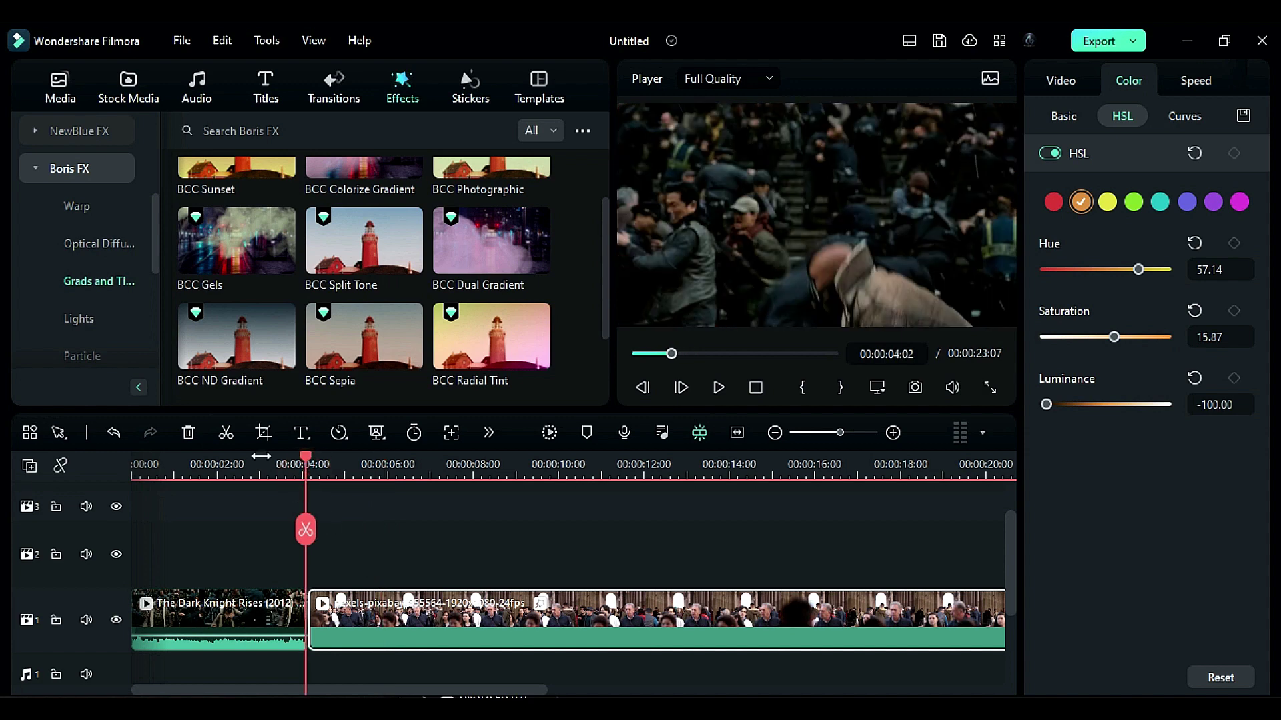
{"action": "left_click", "coordinate": [87, 160]}
Search 'N Log' and place N-Log 02 above the crowd clip at 71% opacity.
{"action": "left_click", "coordinate": [87, 158]}
{"action": "left_click", "coordinate": [248, 131]}
{"action": "type", "text": "N L"}
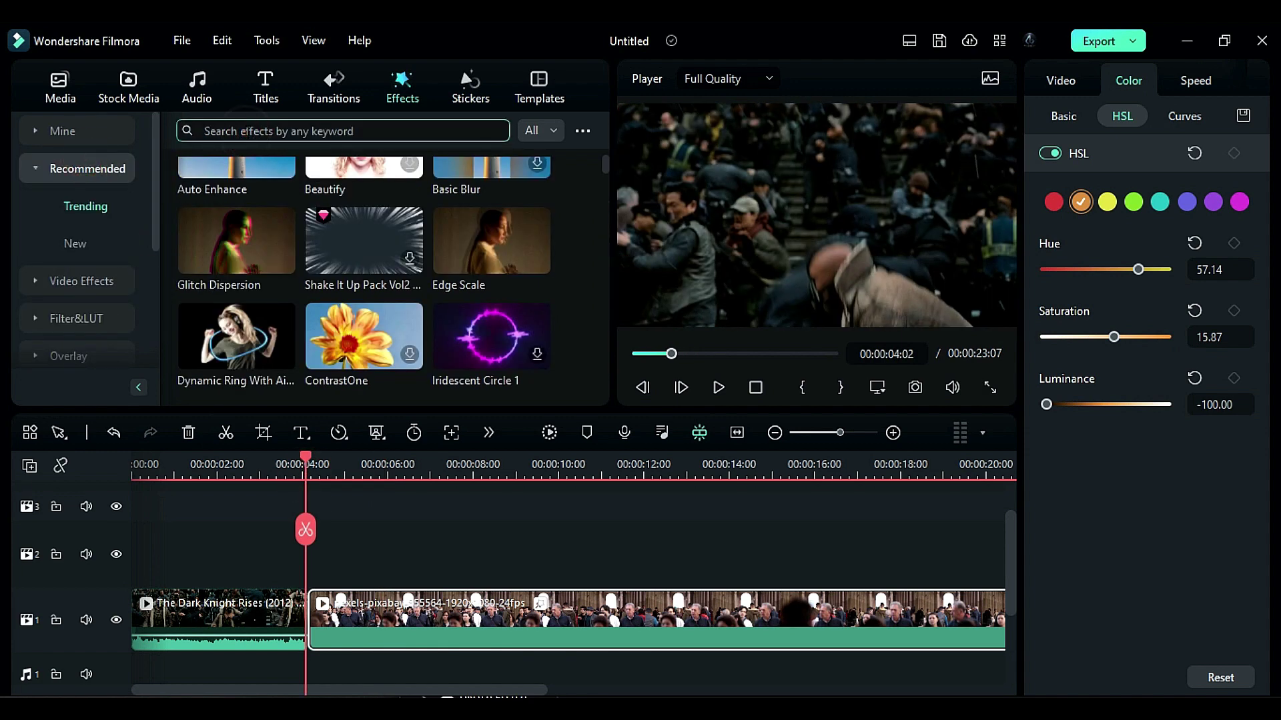
{"action": "type", "text": "og"}
{"action": "key", "text": "Return"}
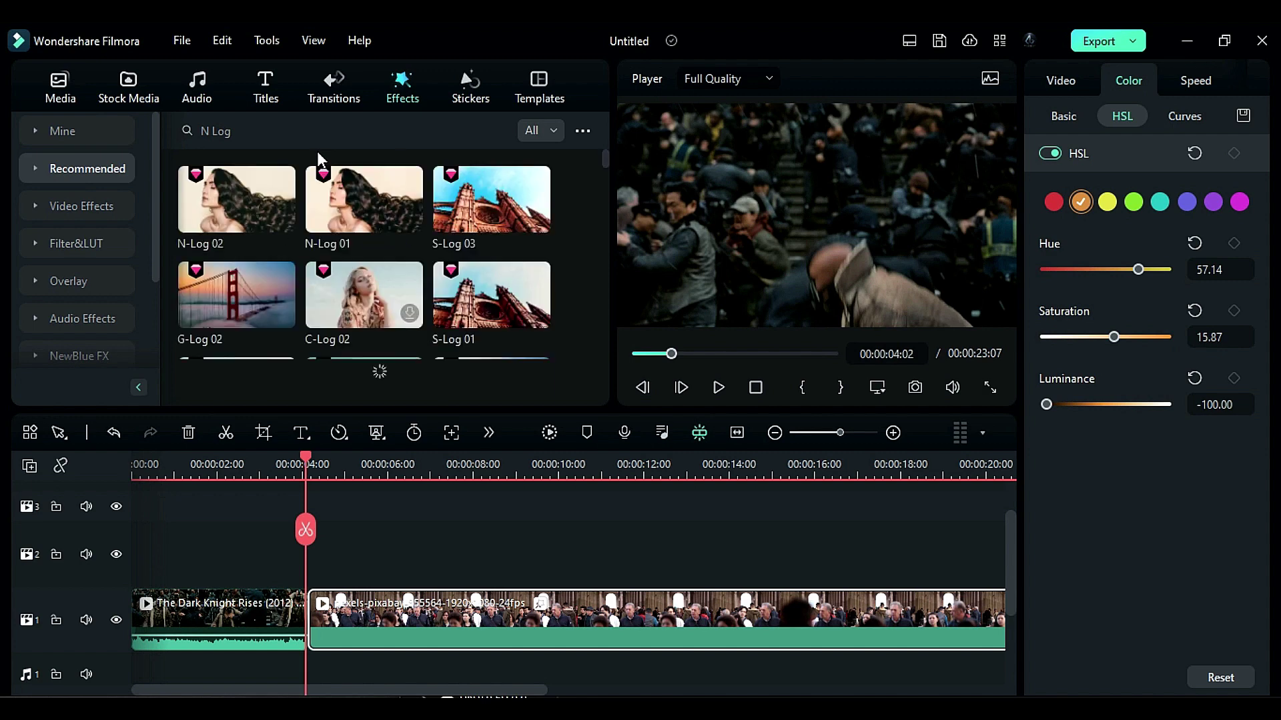
{"action": "left_click_drag", "start_coordinate": [237, 199], "coordinate": [439, 583]}
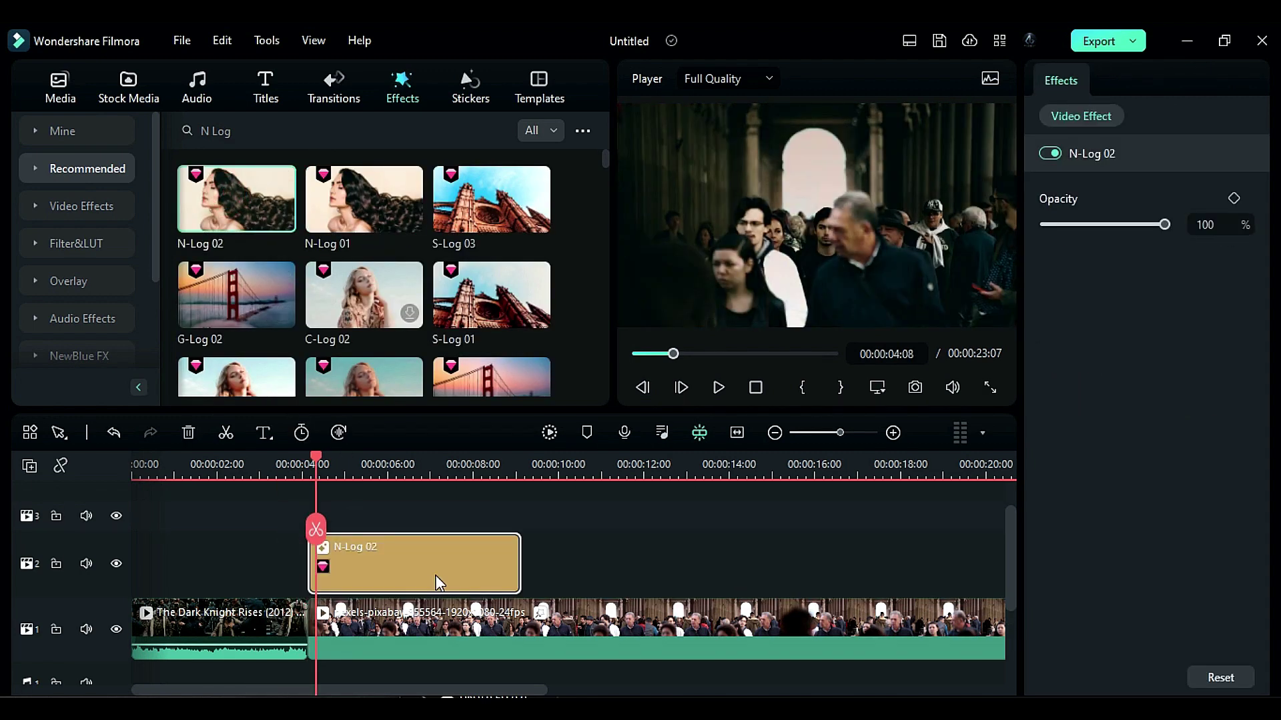
{"action": "left_click_drag", "start_coordinate": [1164, 224], "coordinate": [1127, 224]}
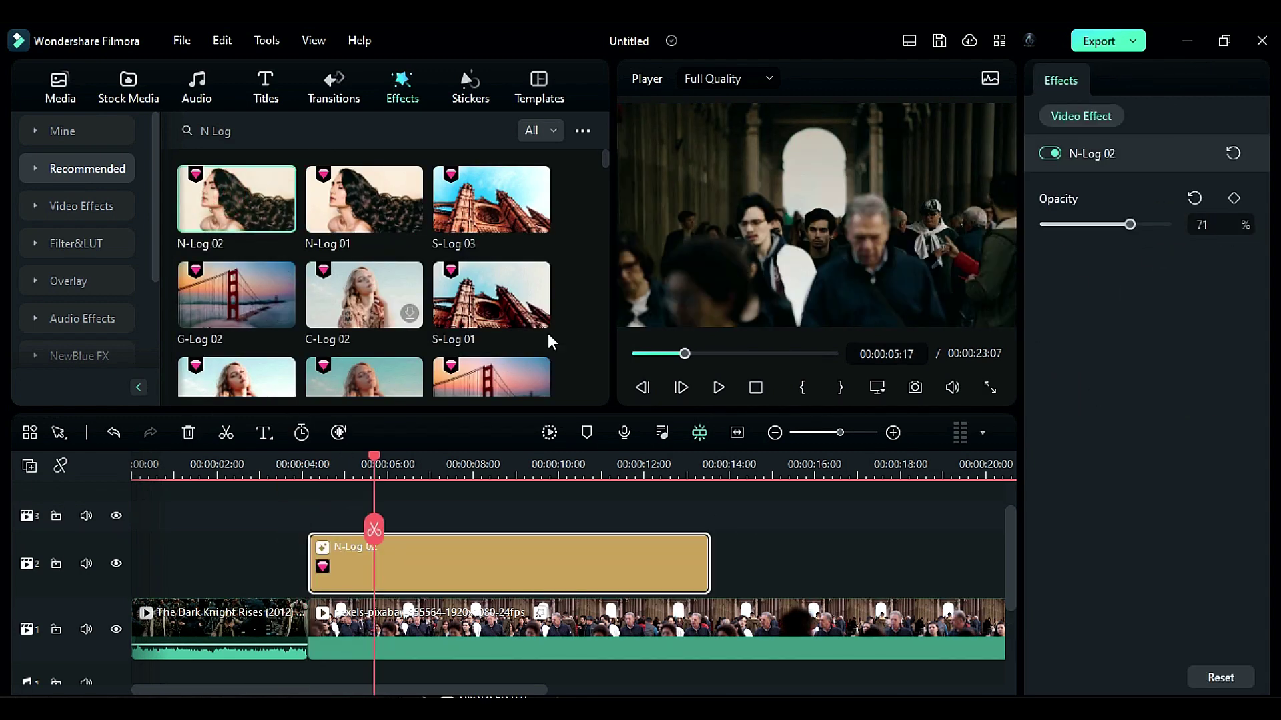
Add Sharpen from Favorites on track 3 at strength 77 and play back the grade.
{"action": "left_click", "coordinate": [96, 143]}
{"action": "scroll", "coordinate": [580, 366], "scroll_direction": "down", "scroll_amount": 10}
{"action": "left_click_drag", "start_coordinate": [492, 217], "coordinate": [458, 517]}
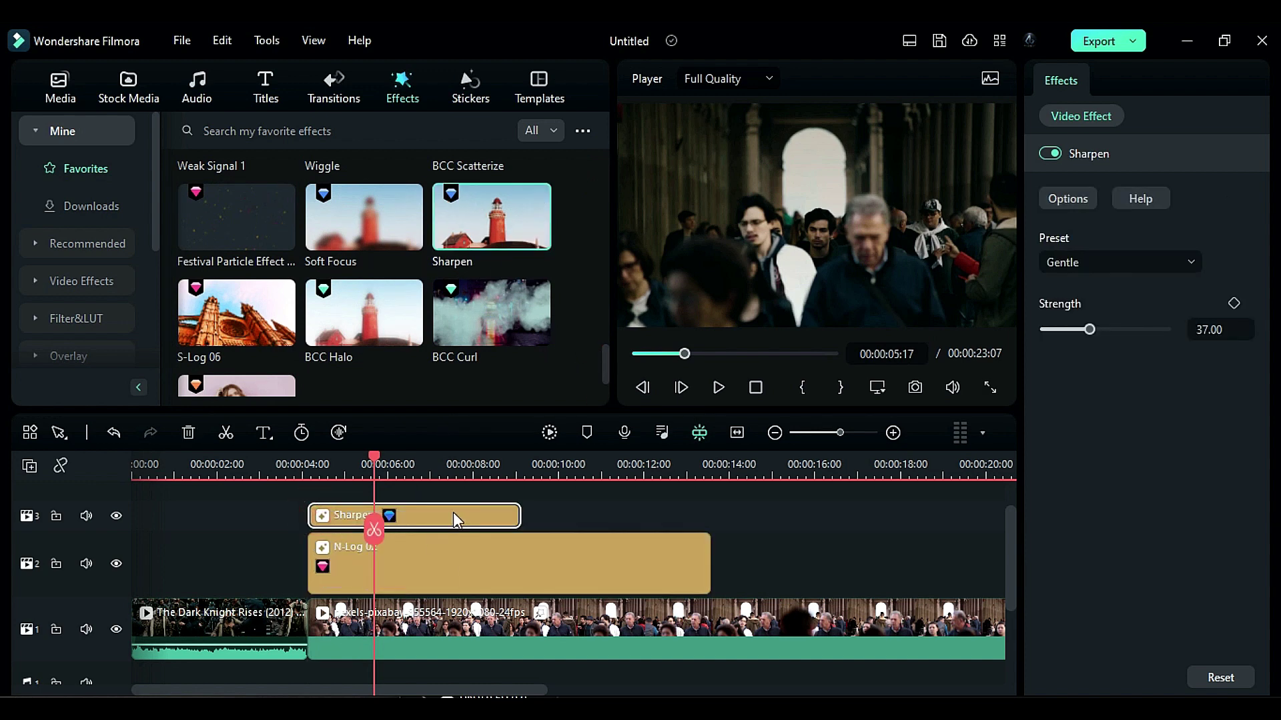
{"action": "left_click_drag", "start_coordinate": [1097, 329], "coordinate": [1145, 329]}
{"action": "scroll", "coordinate": [539, 509], "scroll_direction": "up", "scroll_amount": 1}
{"action": "left_click", "coordinate": [250, 467]}
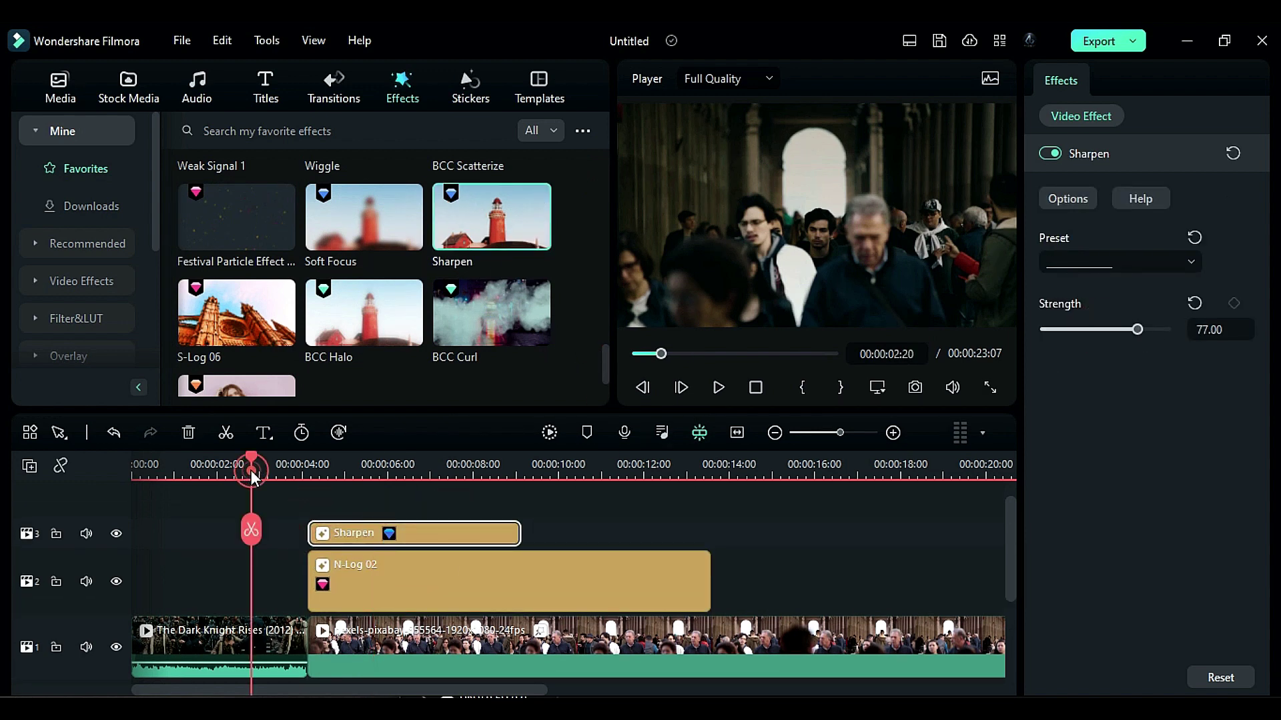
{"action": "left_click_drag", "start_coordinate": [252, 468], "coordinate": [492, 553]}
{"action": "left_click", "coordinate": [494, 644]}
{"action": "left_click", "coordinate": [1062, 115]}
{"action": "left_click", "coordinate": [1243, 115]}
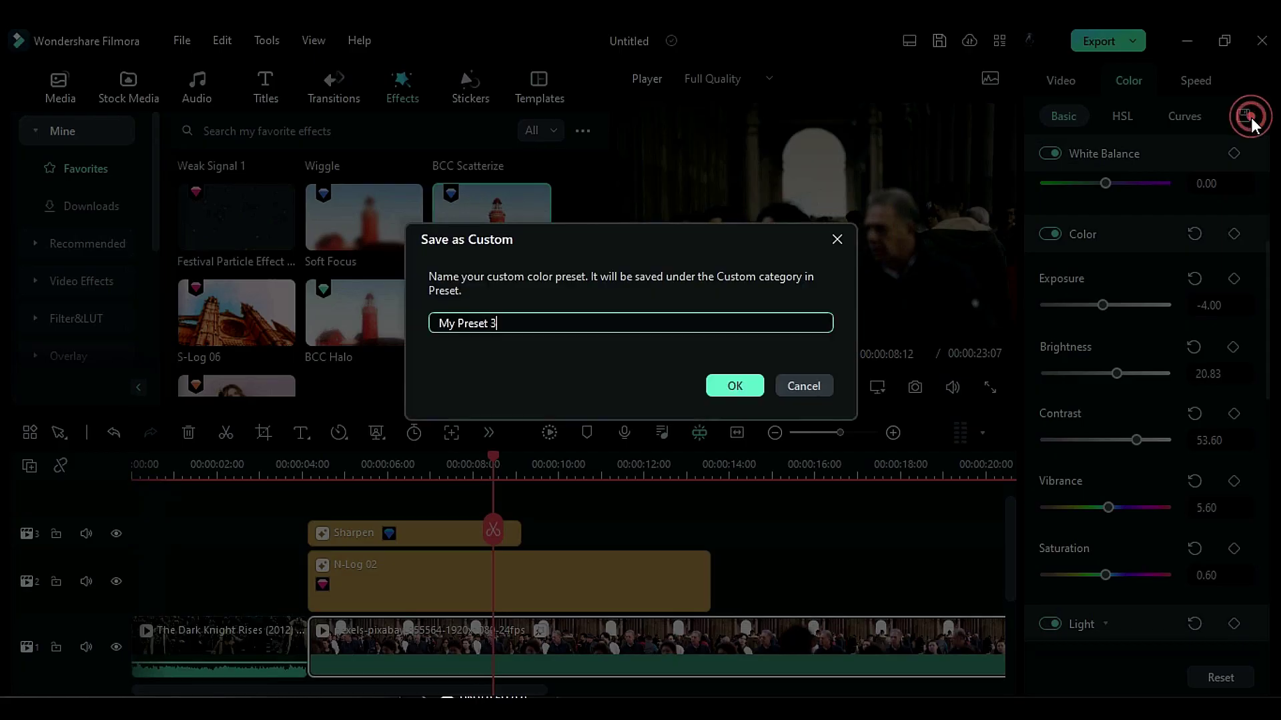
{"action": "left_click", "coordinate": [822, 386]}
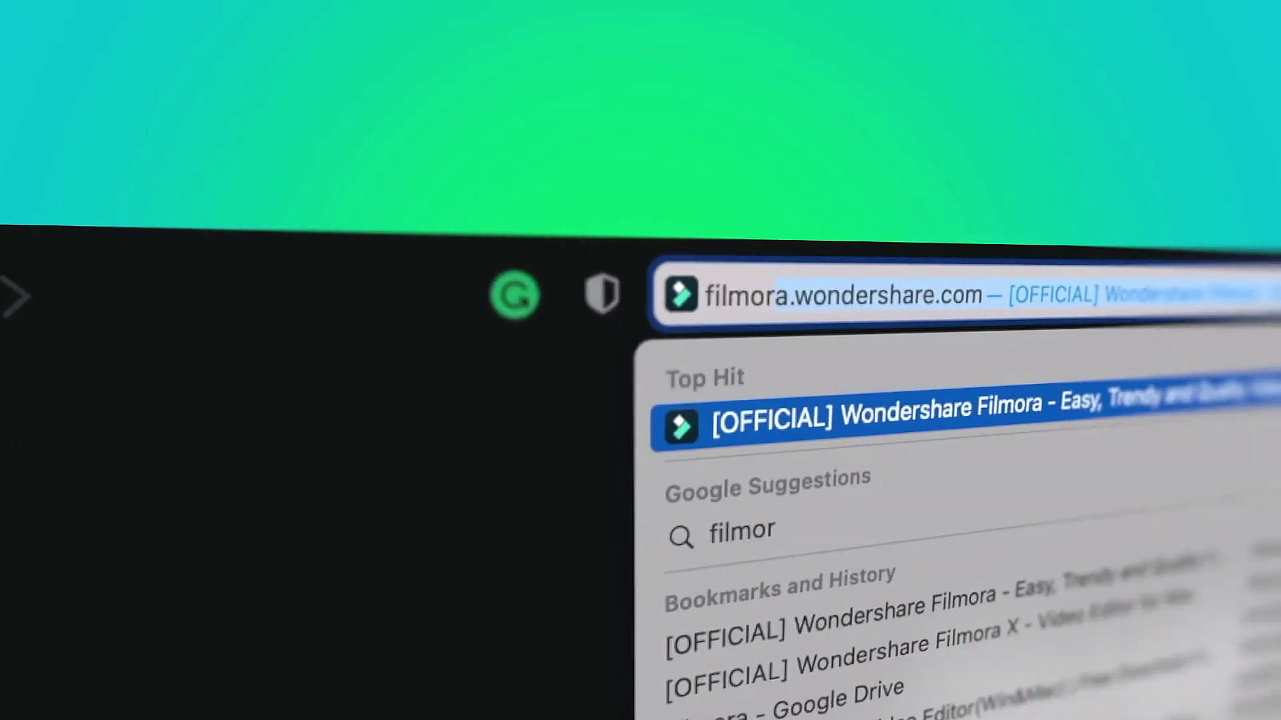
{"action": "type", "text": "a.wondershare.com"}
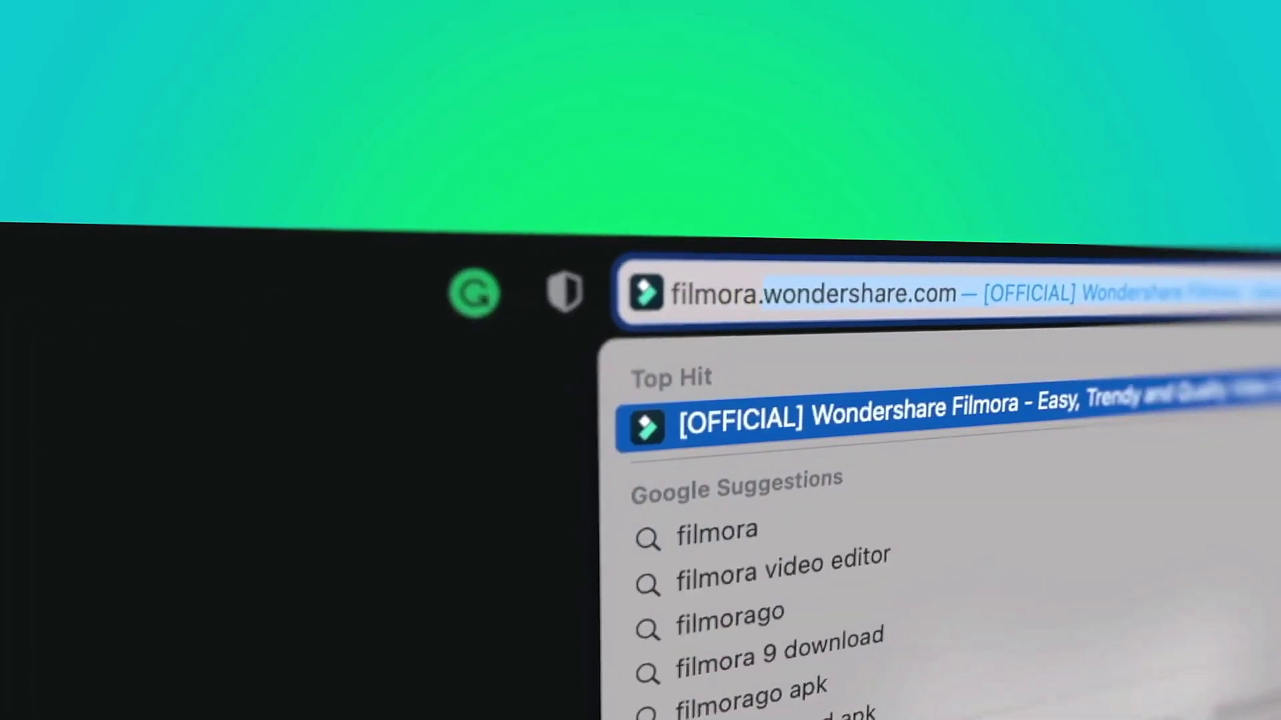